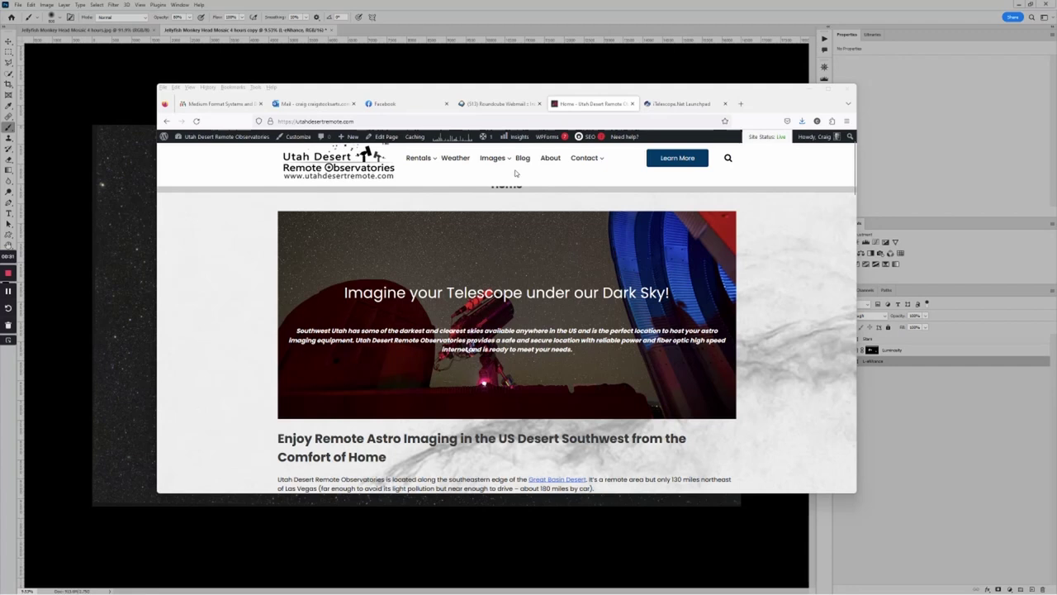
- Drag the observatory browser window off the right edge to reveal the Photoshop nebula composite
left_click_drag(500, 90, 1056, 83)
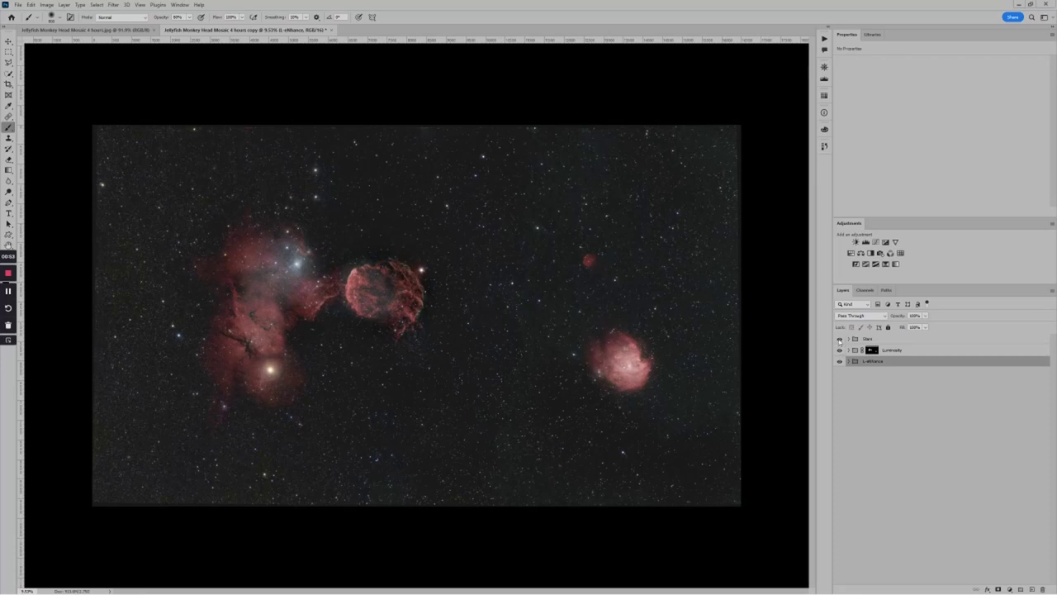
left_click(839, 350)
left_click(840, 339)
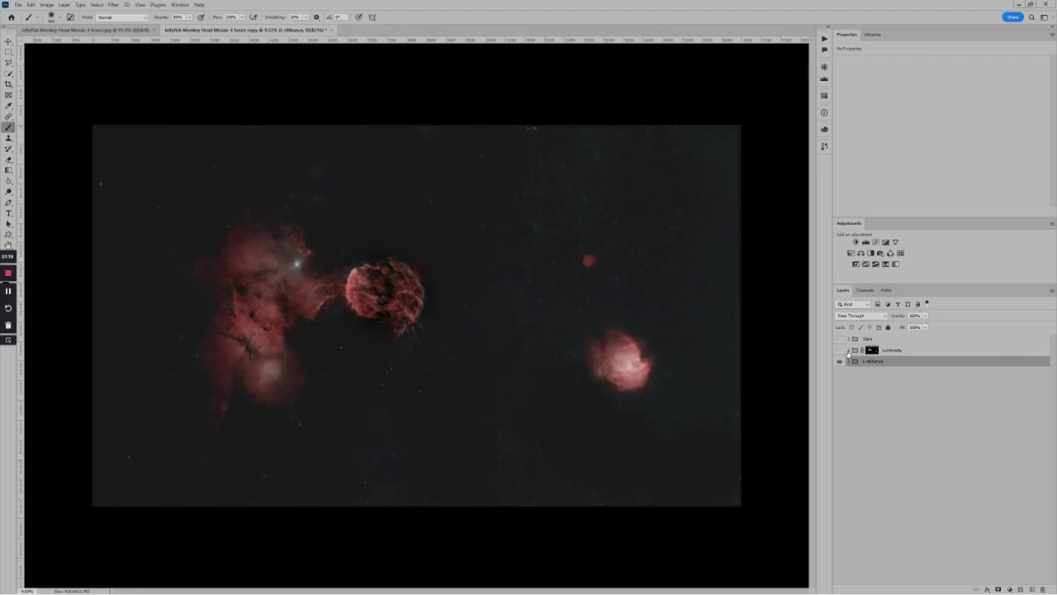
left_click(840, 350)
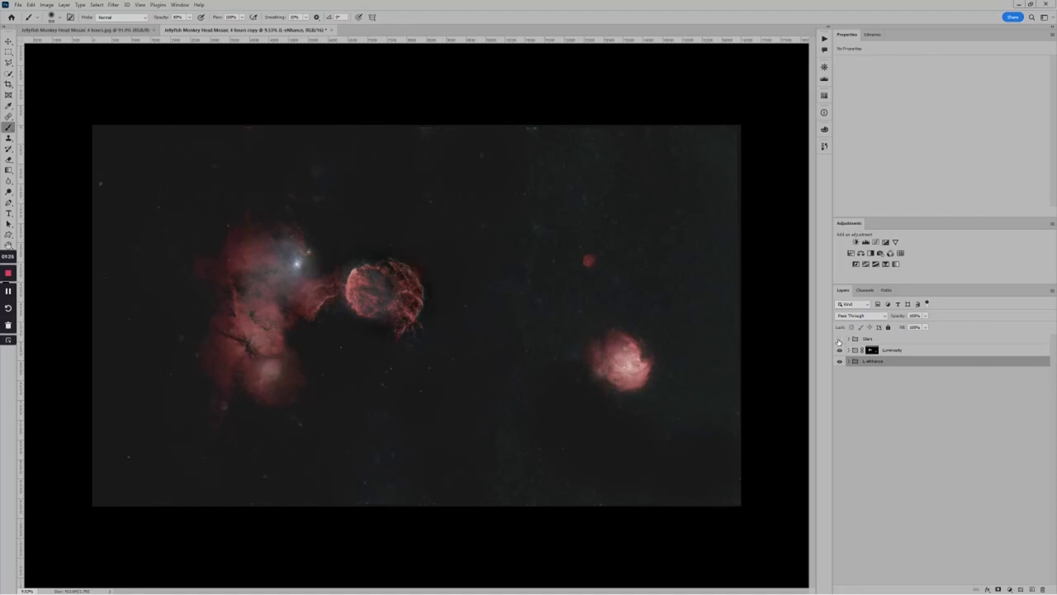
left_click(840, 340)
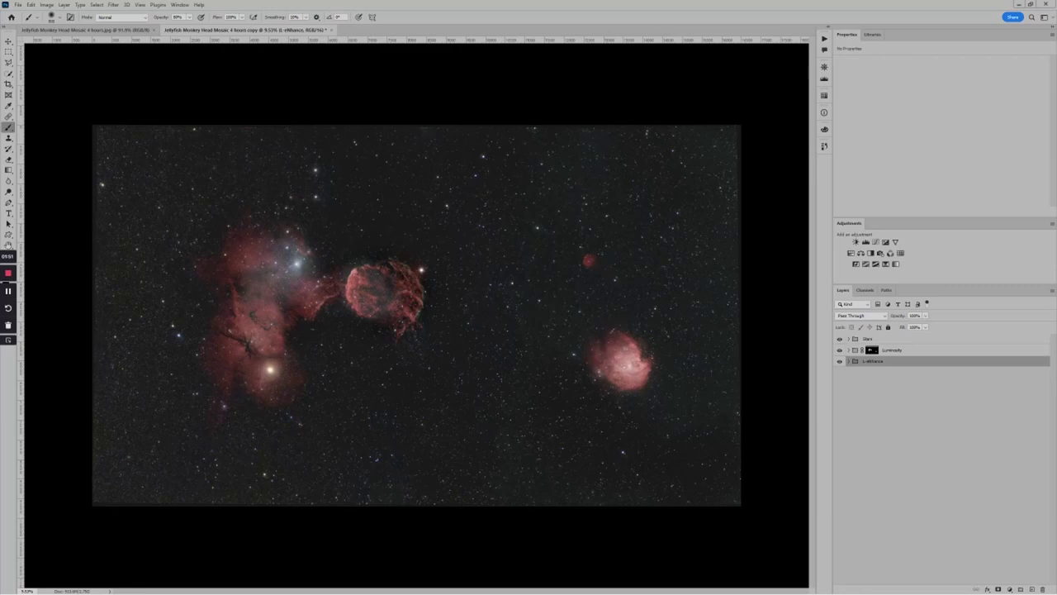
- Switch to PixInsight, scroll WBPP's Lights list, and show the Calibration overview of bias, dark, flat and light groups
key("alt+Tab")
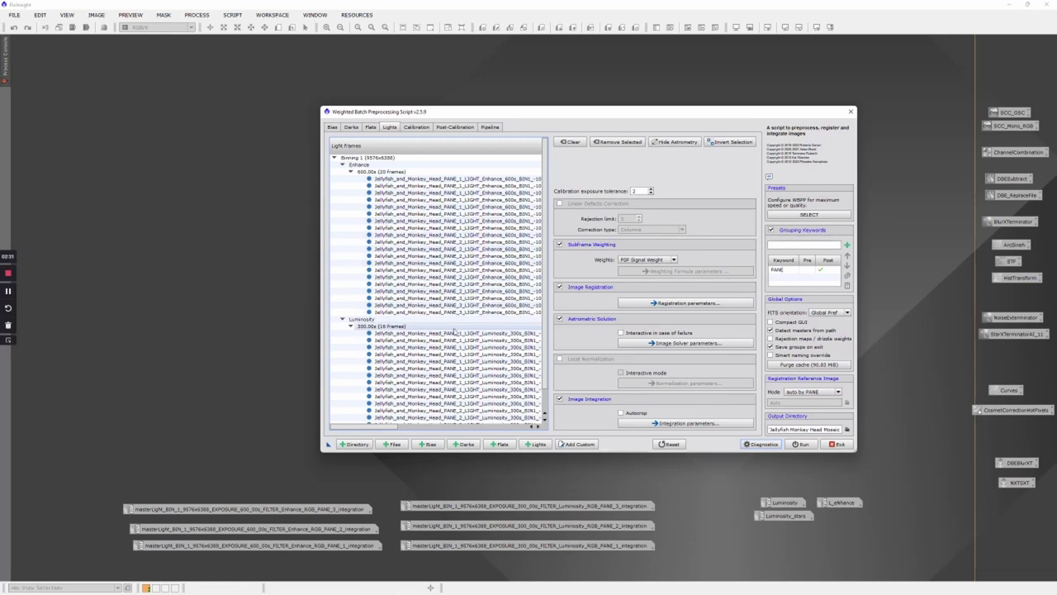
scroll(459, 329, "down", 2)
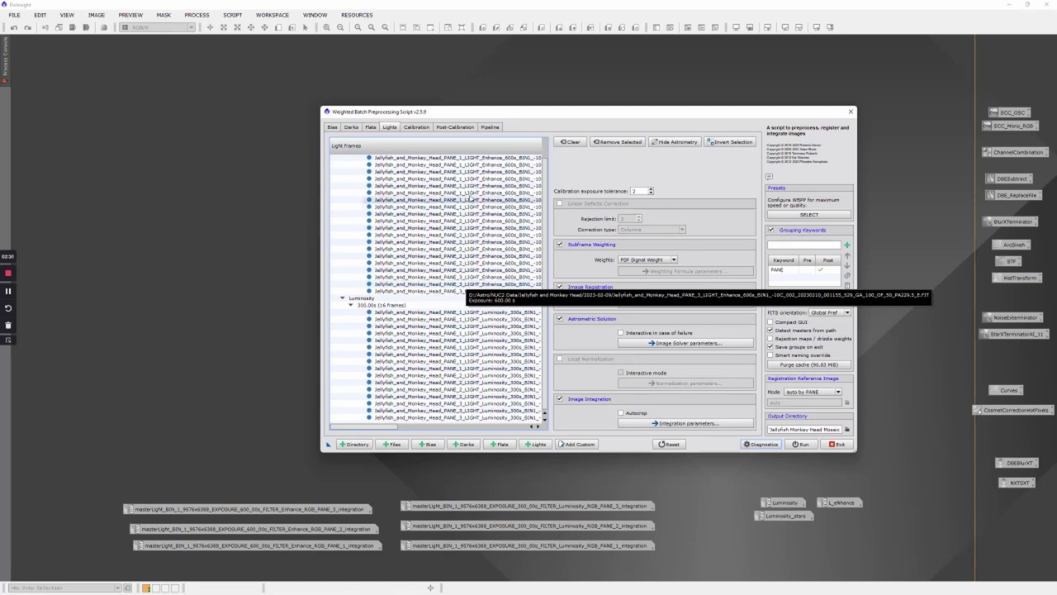
left_click(419, 127)
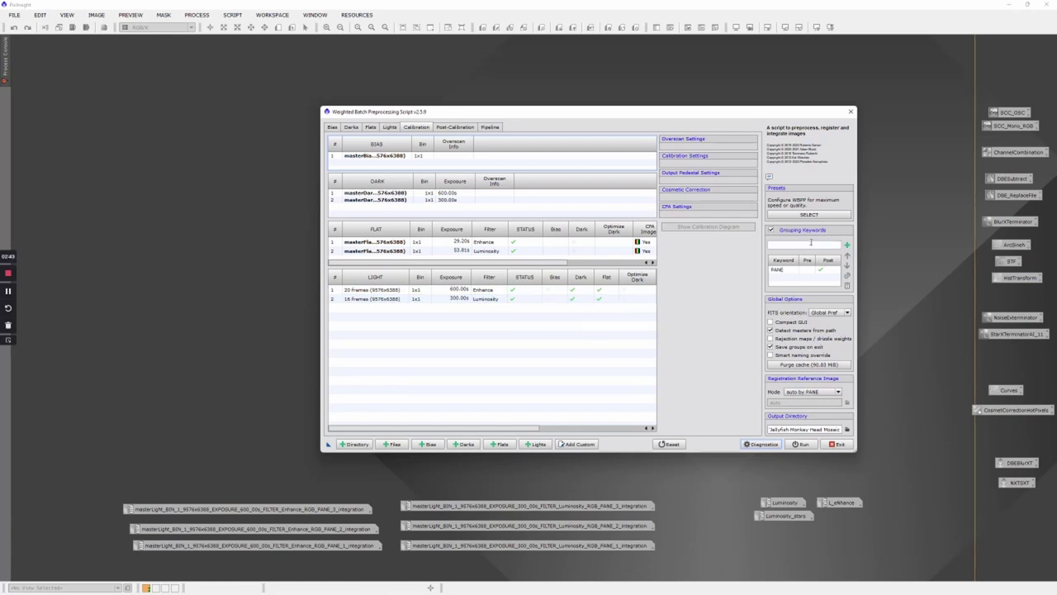
- Select PANE as the grouping keyword, switching pre-calibration grouping on and back off
left_click(783, 275)
left_click(816, 271)
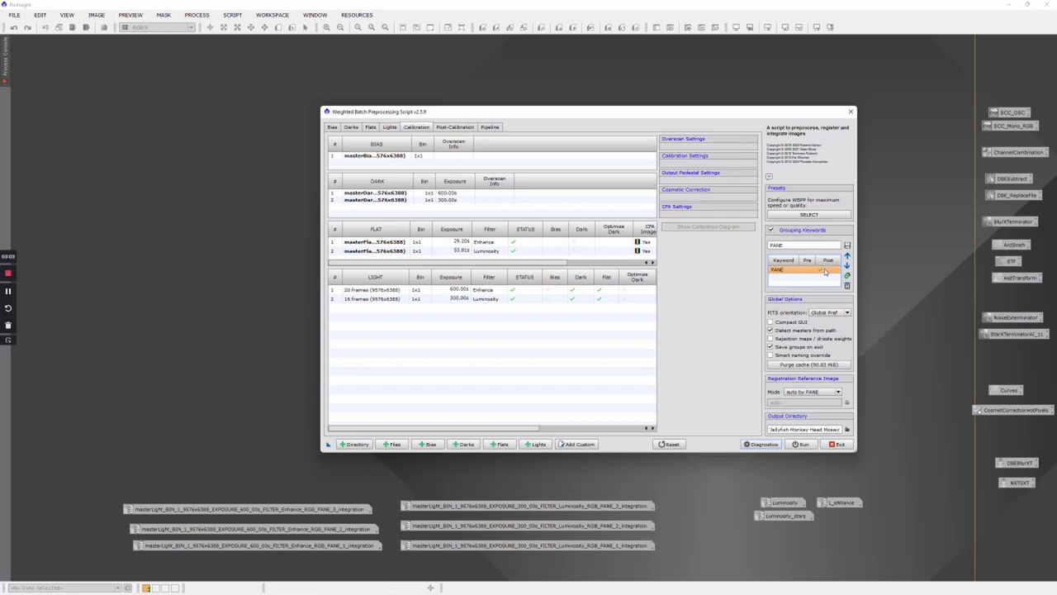
left_click(847, 276)
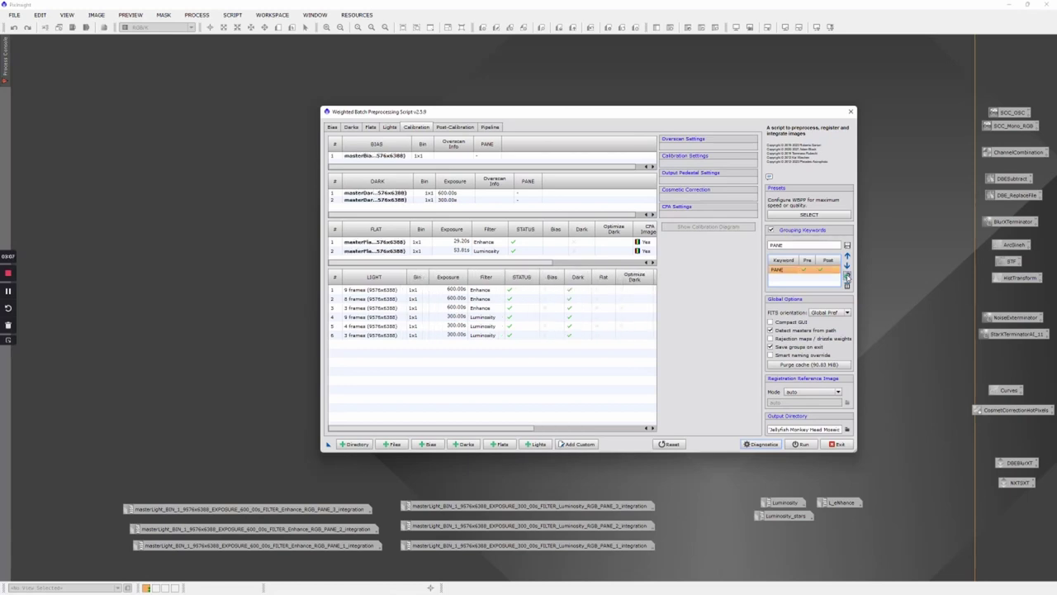
left_click(846, 277)
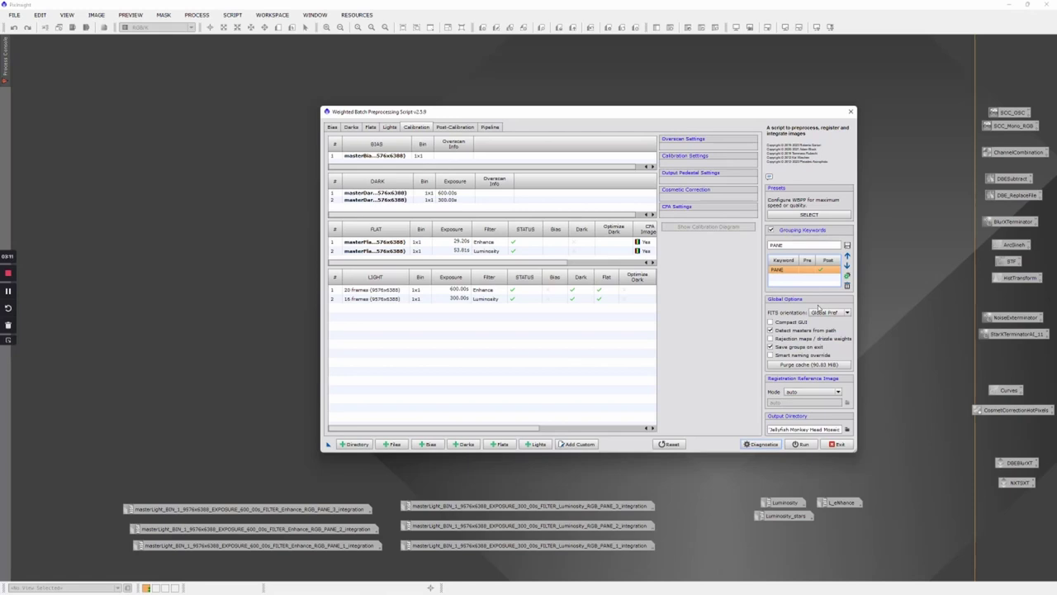
- Set Registration Reference Mode to auto by PANE and view the Post-Calibration light groups
left_click(838, 392)
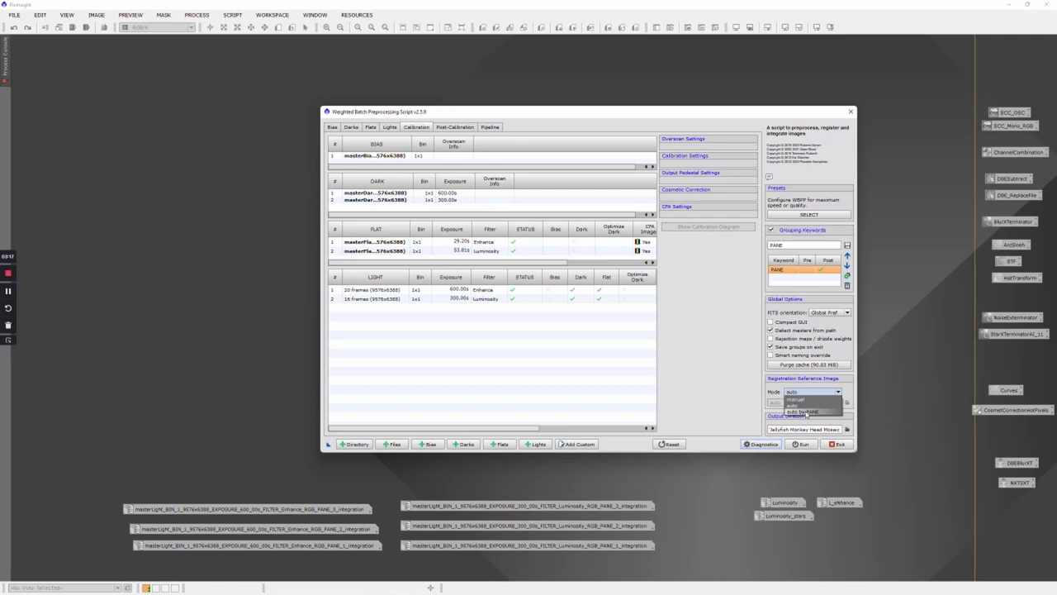
left_click(806, 412)
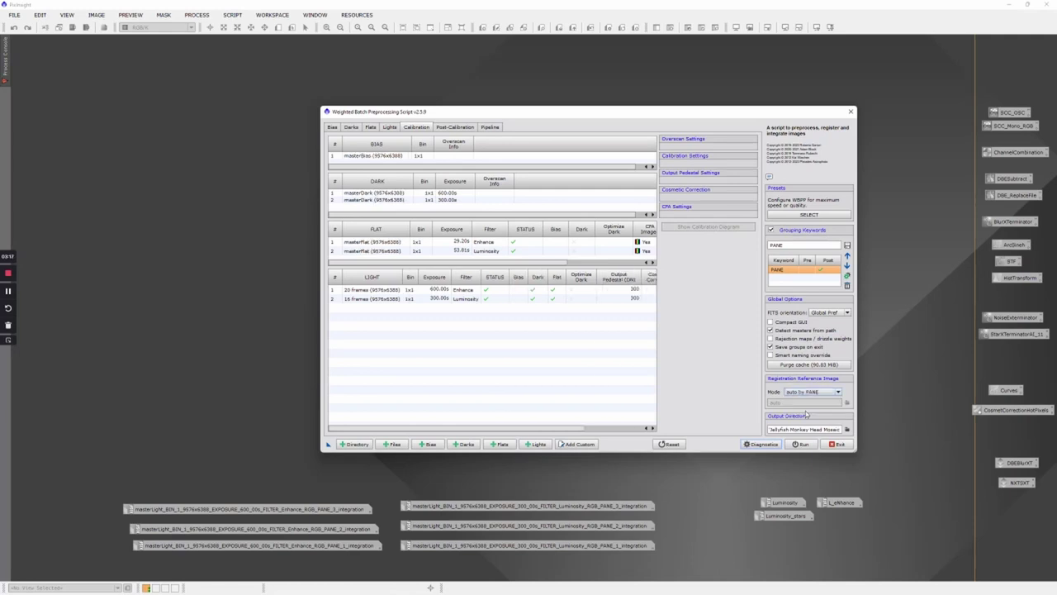
left_click(489, 301)
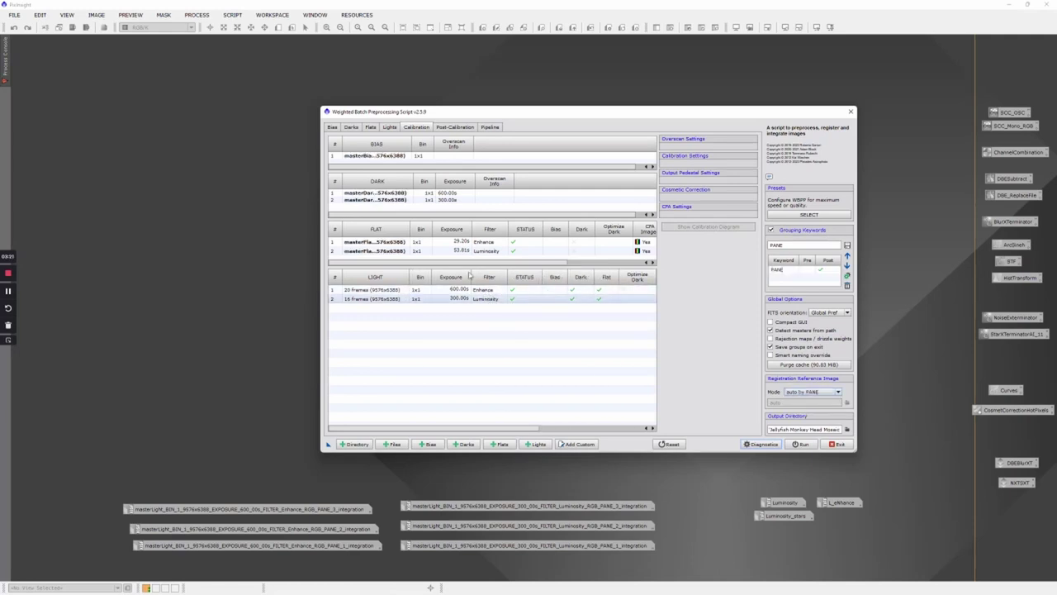
left_click(453, 128)
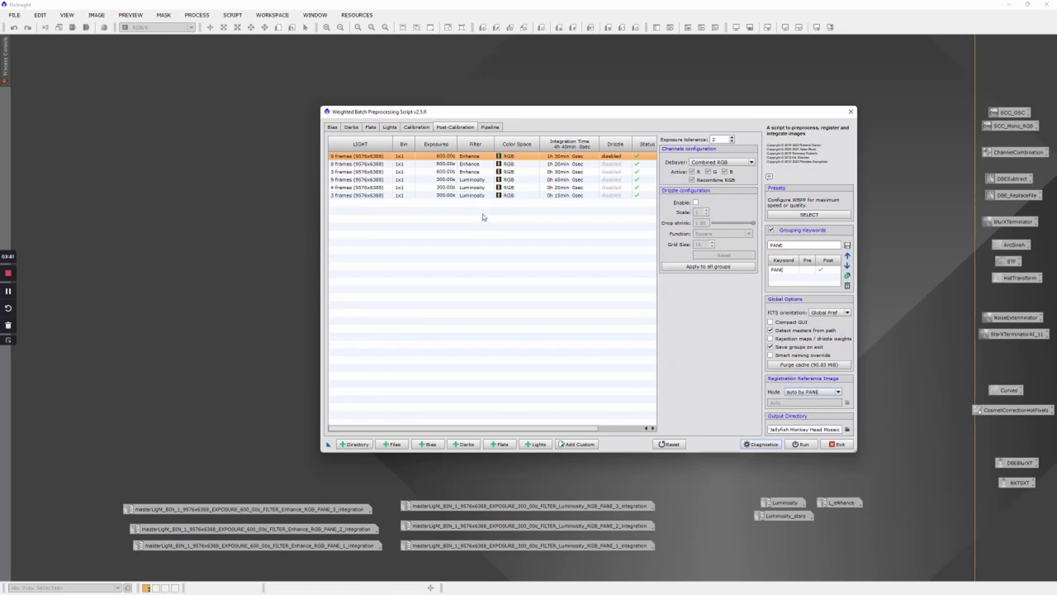
- Exit WBPP, open the Enhance_RGB_PANE_2_integration image, and move it into the workspace
left_click(837, 444)
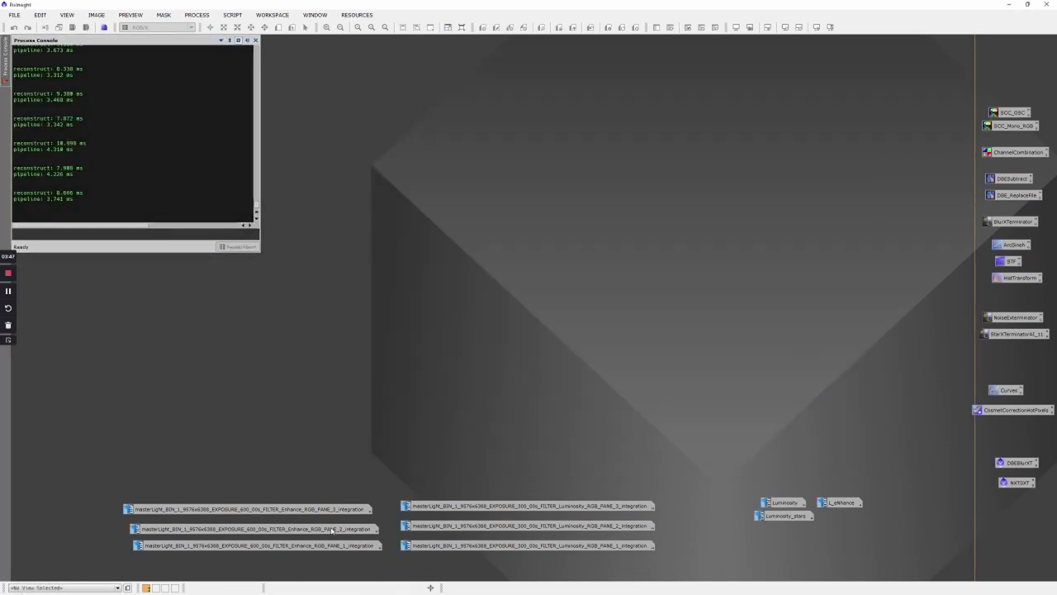
double_click(333, 531)
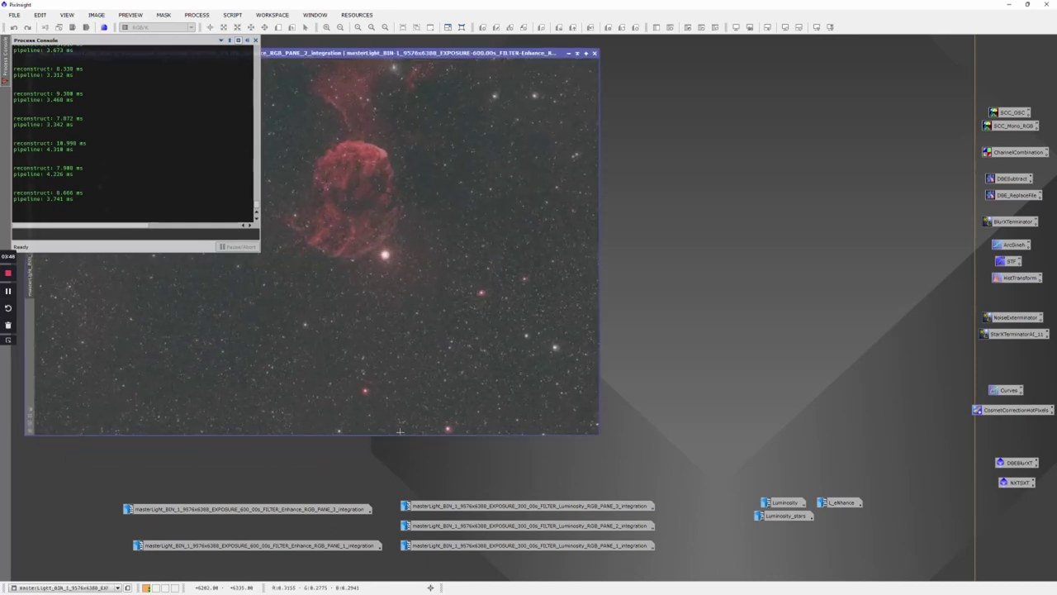
left_click_drag(427, 55, 632, 49)
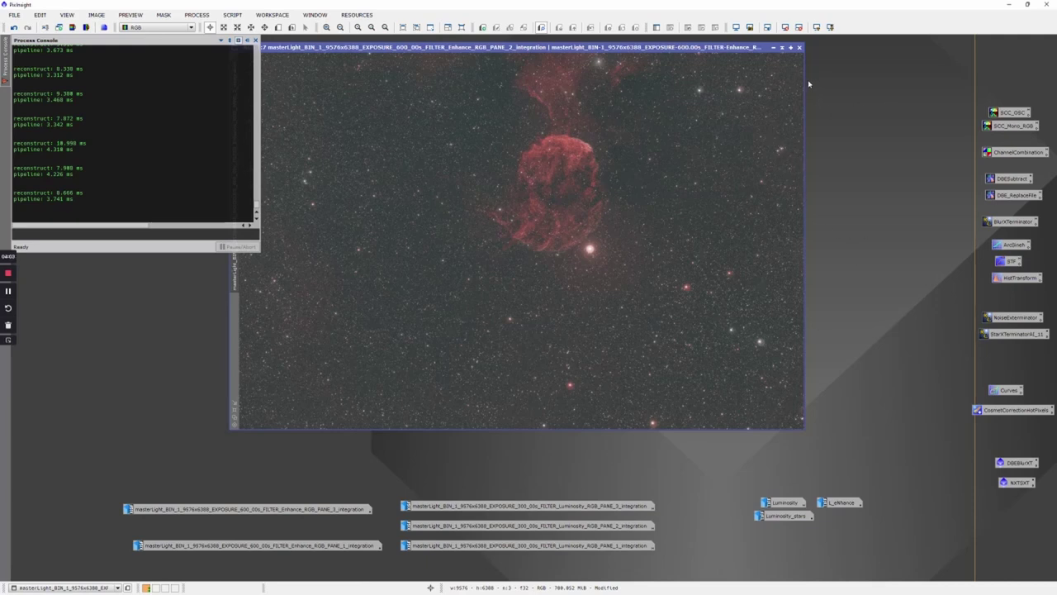
- Cancel the DBE background extraction session and iconize the Enhance pane 2 image window
double_click(1011, 179)
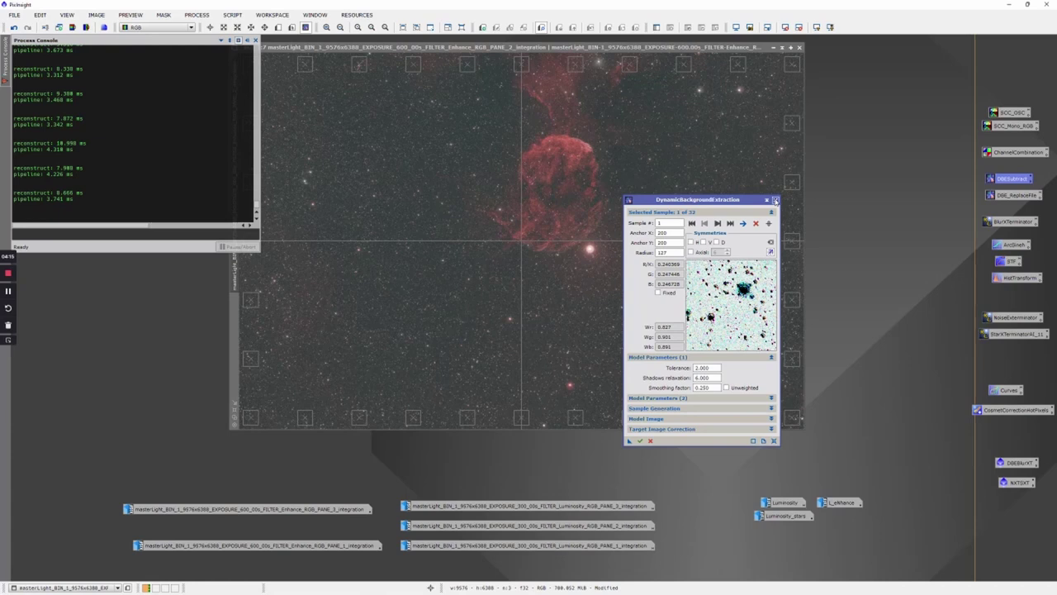
left_click(775, 200)
left_click(509, 312)
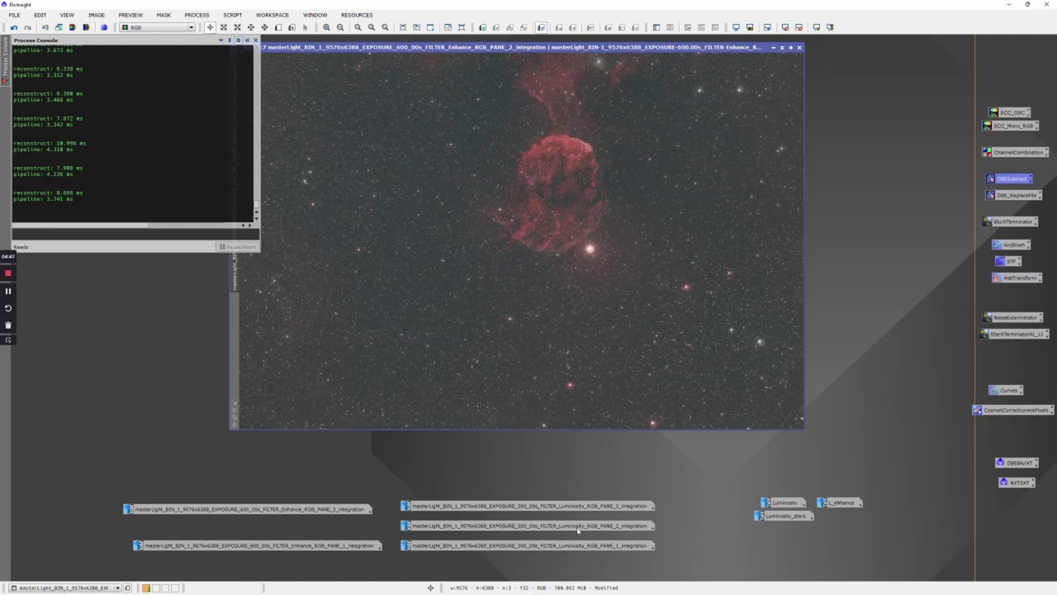
left_click(774, 47)
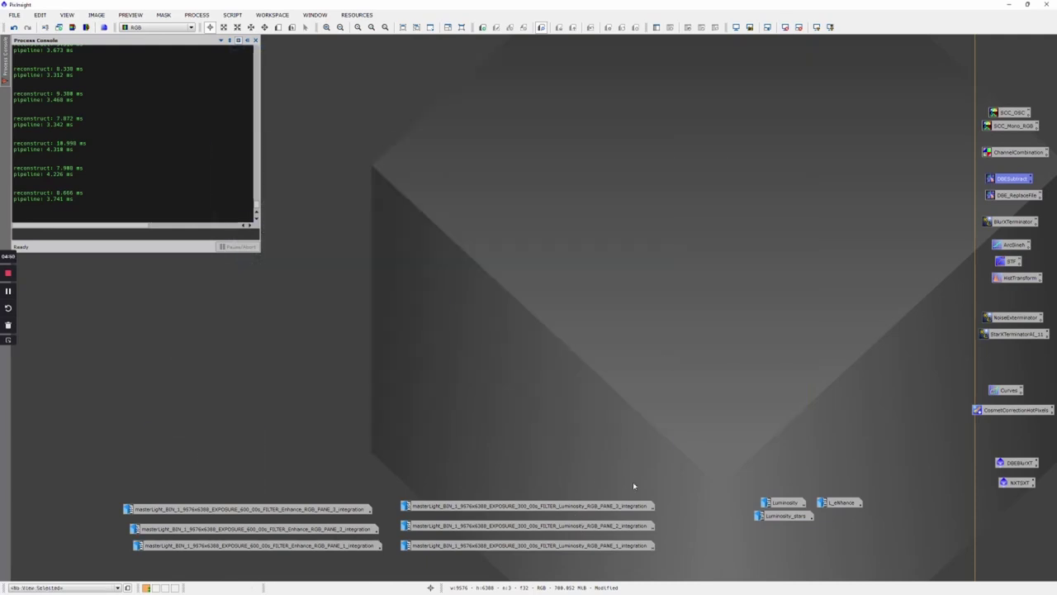
double_click(615, 525)
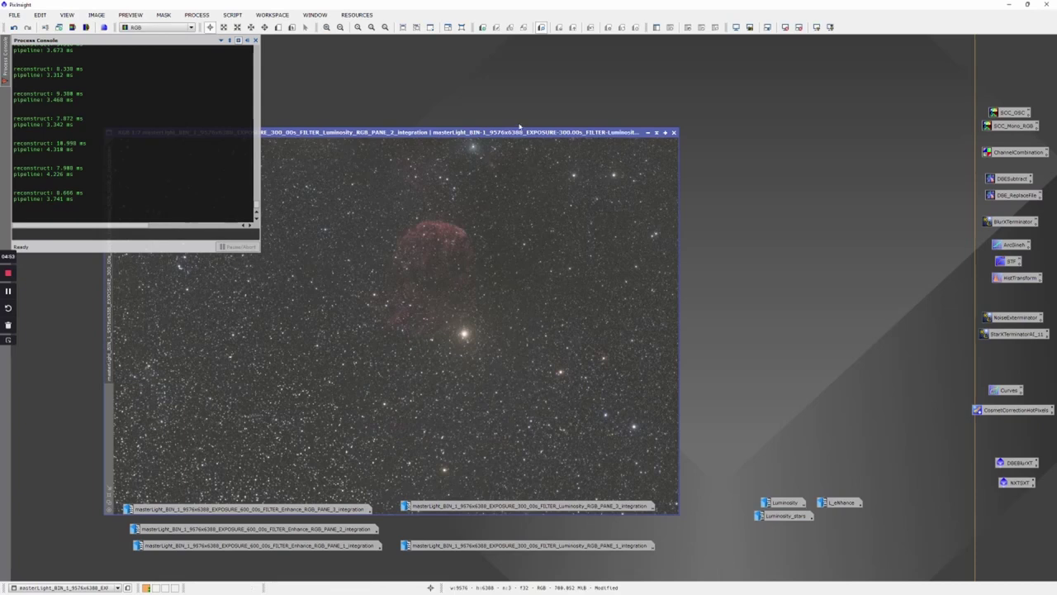
left_click_drag(518, 132, 592, 81)
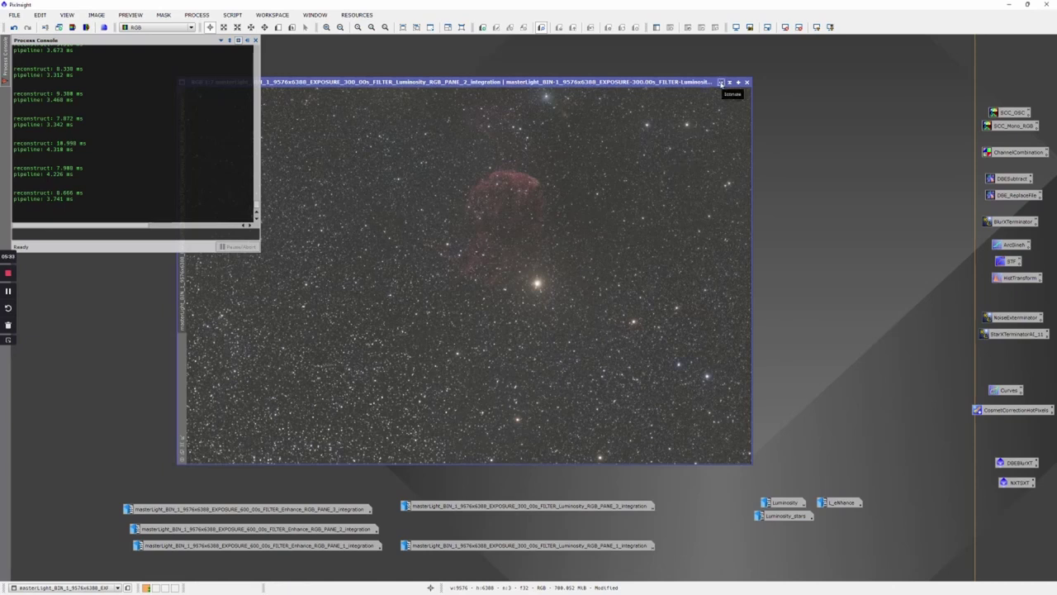
left_click(720, 83)
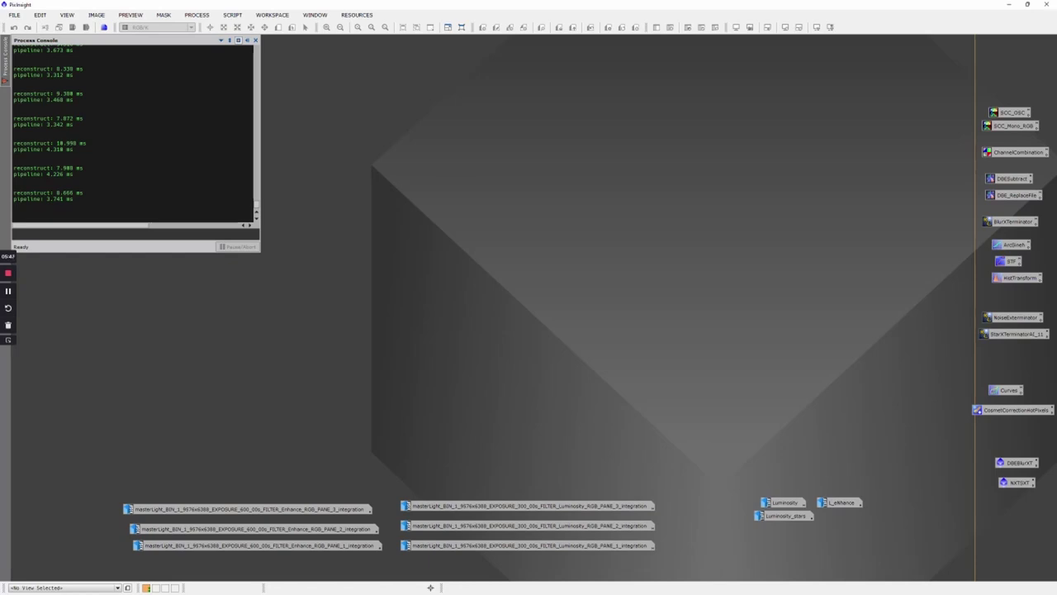
- Back in Photoshop, run File > Scripts > Load Files into Stack
key("alt+Tab")
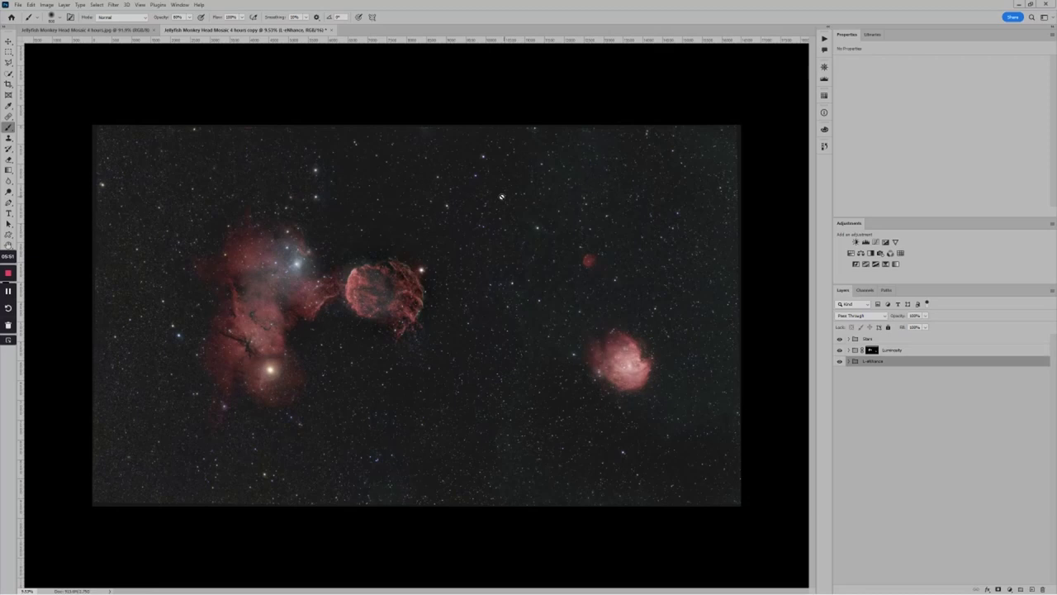
left_click(18, 6)
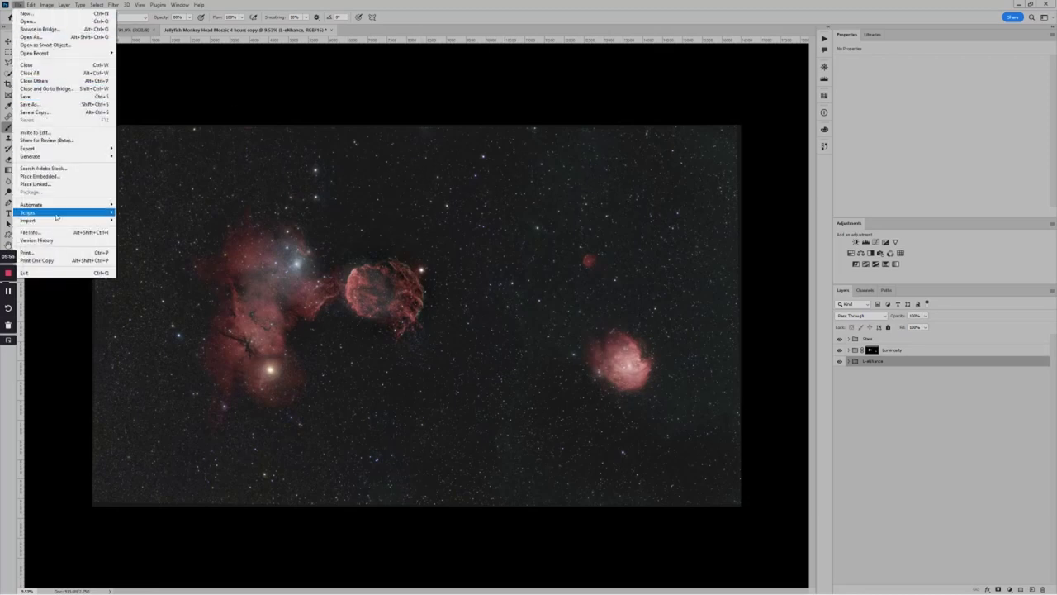
mouse_move(56, 217)
left_click(169, 279)
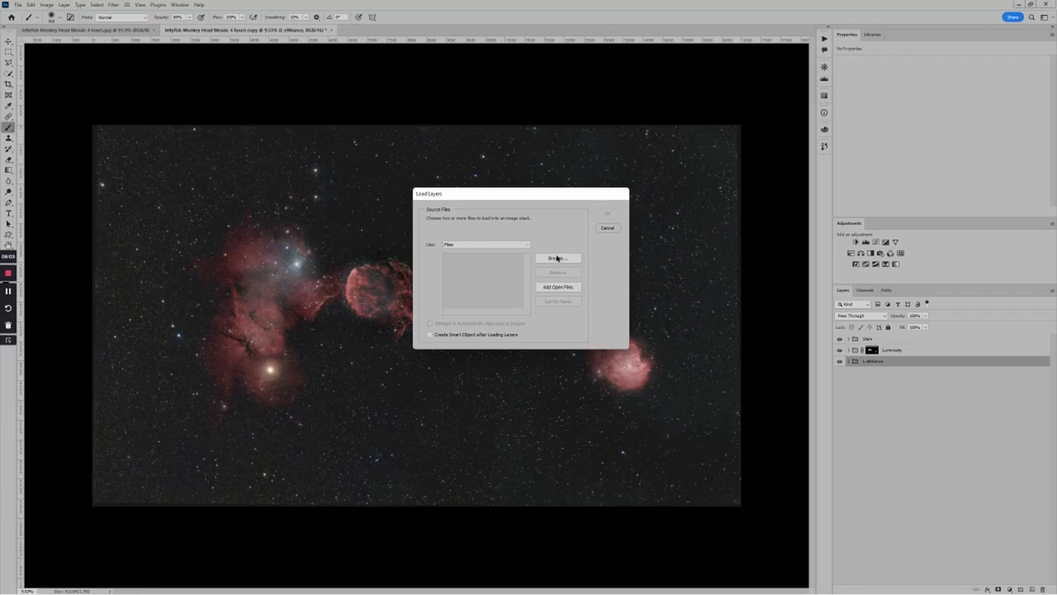
- Browse to D:\Astro\NUC2 Data\Jellyfish and Monkey Head and load the six masterLight TIFFs as a stack
left_click(557, 258)
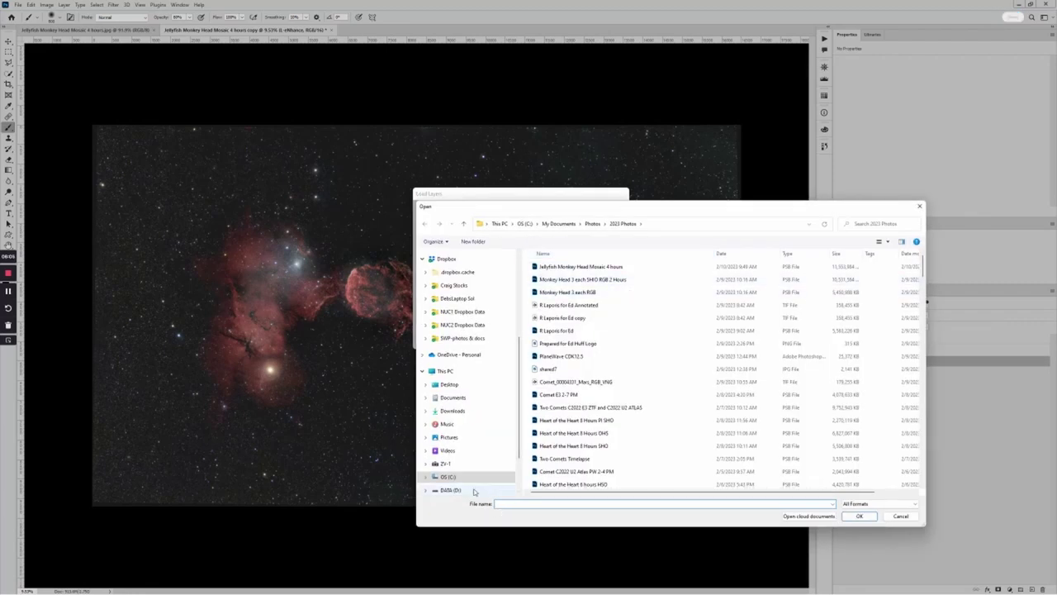
left_click(475, 491)
double_click(550, 267)
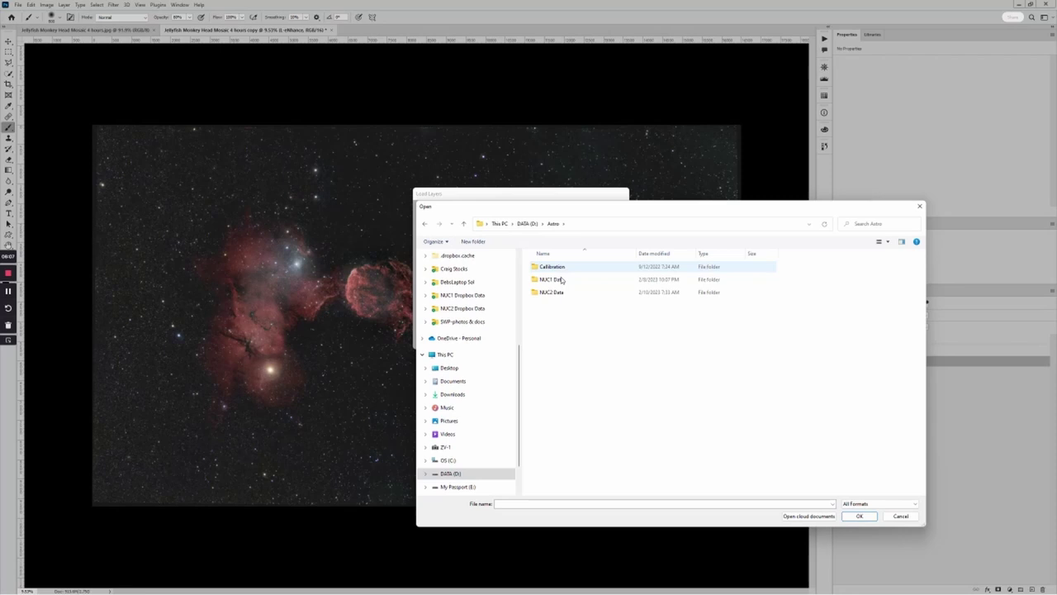
double_click(560, 293)
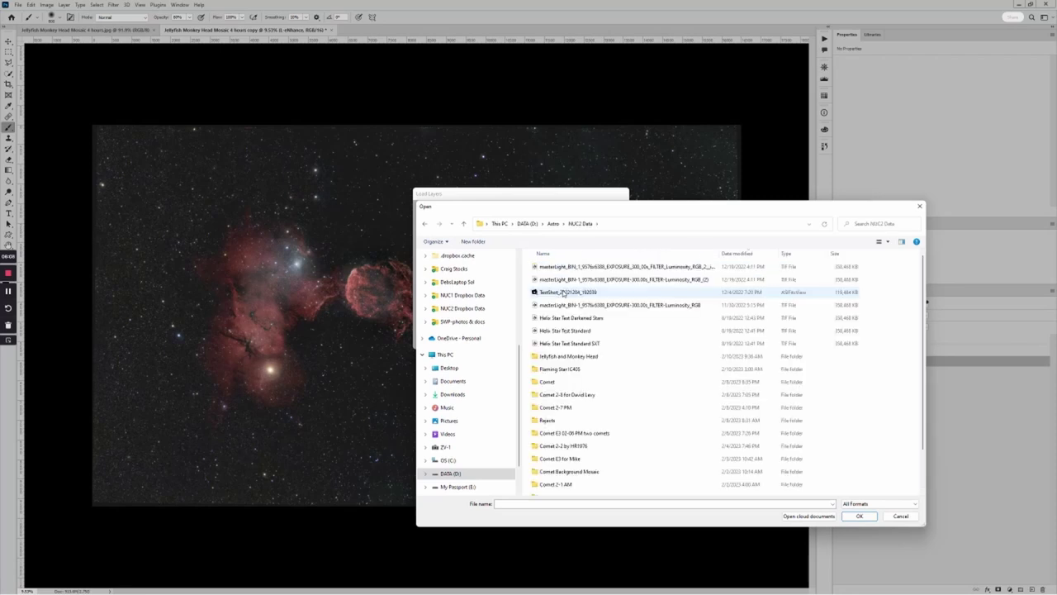
double_click(561, 356)
left_click(611, 344)
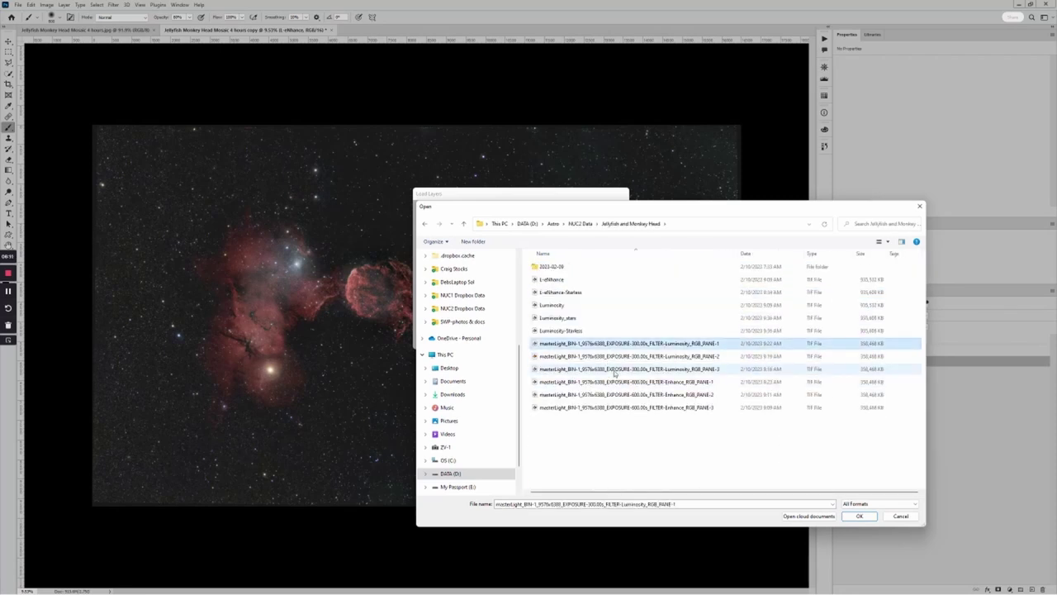
left_click(613, 407, "shift")
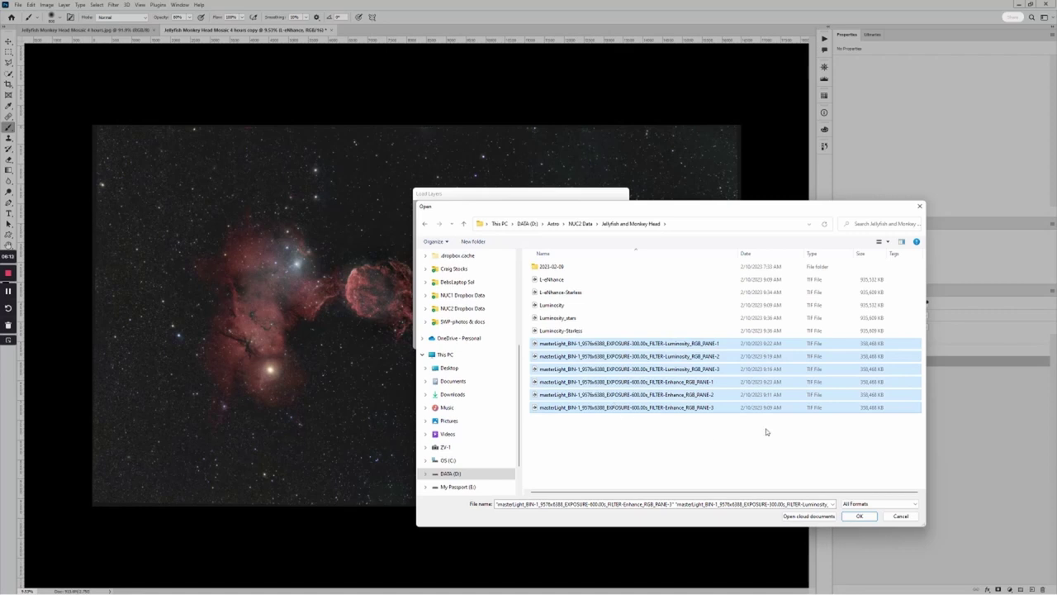
left_click(859, 516)
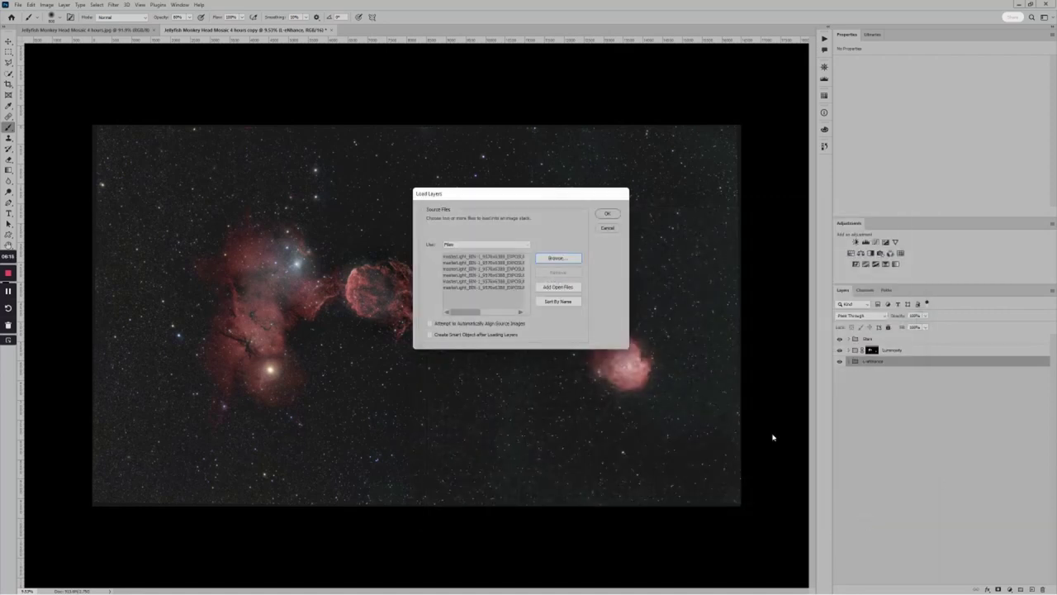
left_click(607, 214)
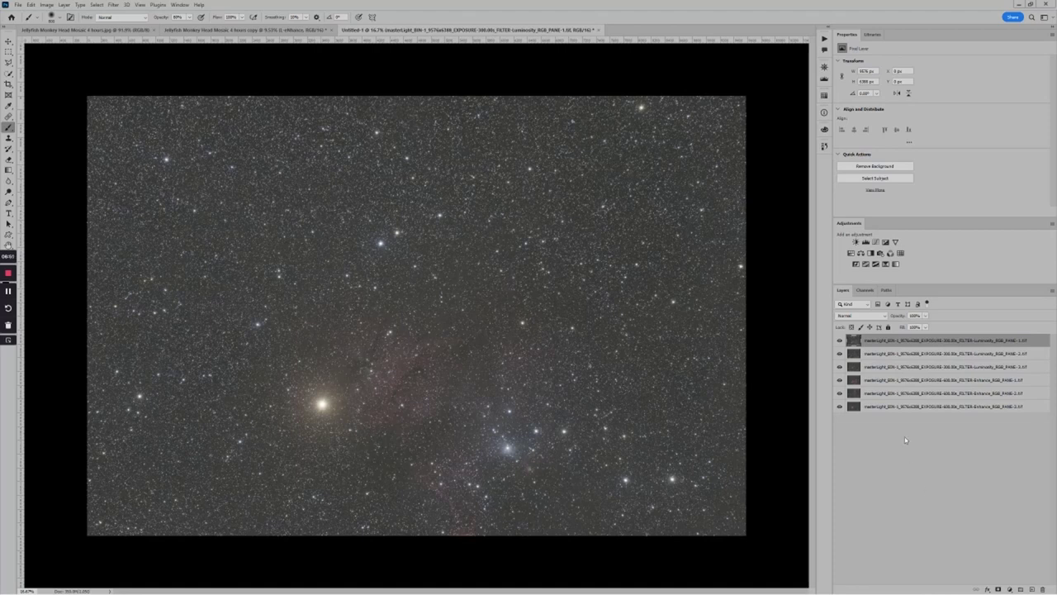
- Select all six pane layers and run Edit > Auto-Align Layers with Auto projection
left_click(938, 407, "shift")
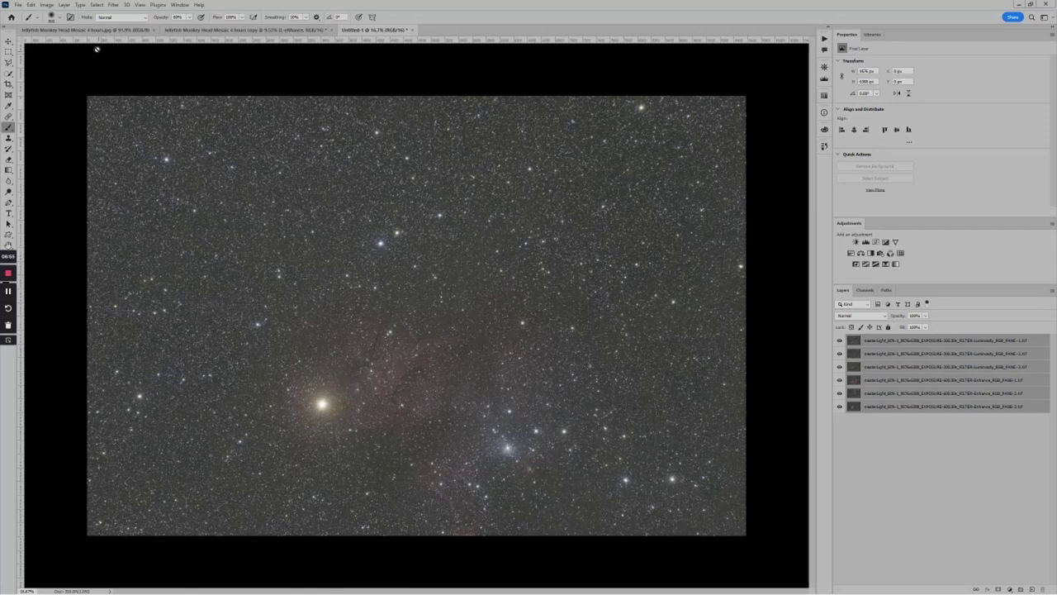
left_click(30, 5)
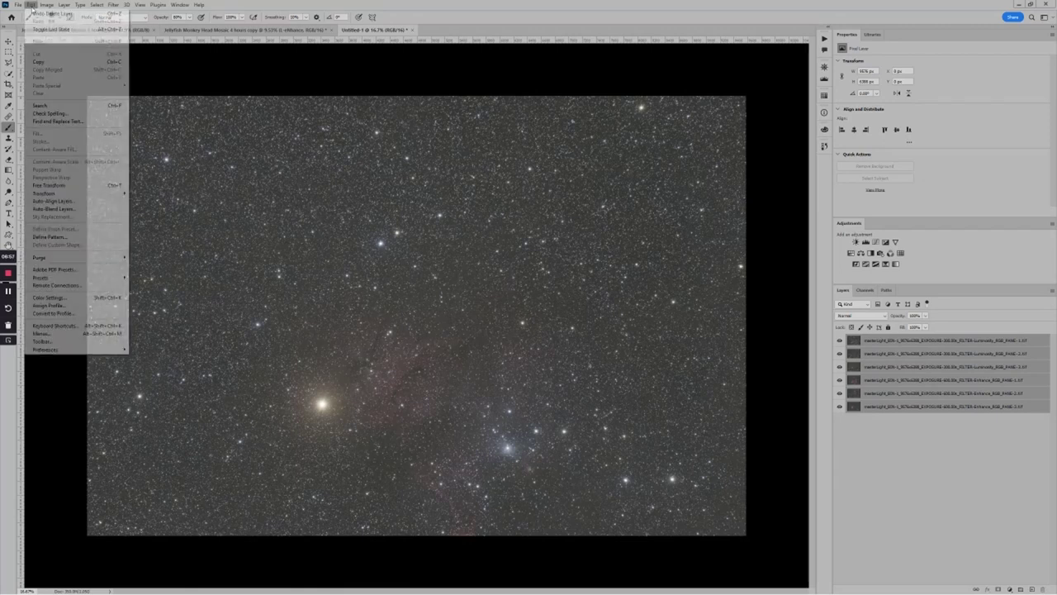
left_click(51, 201)
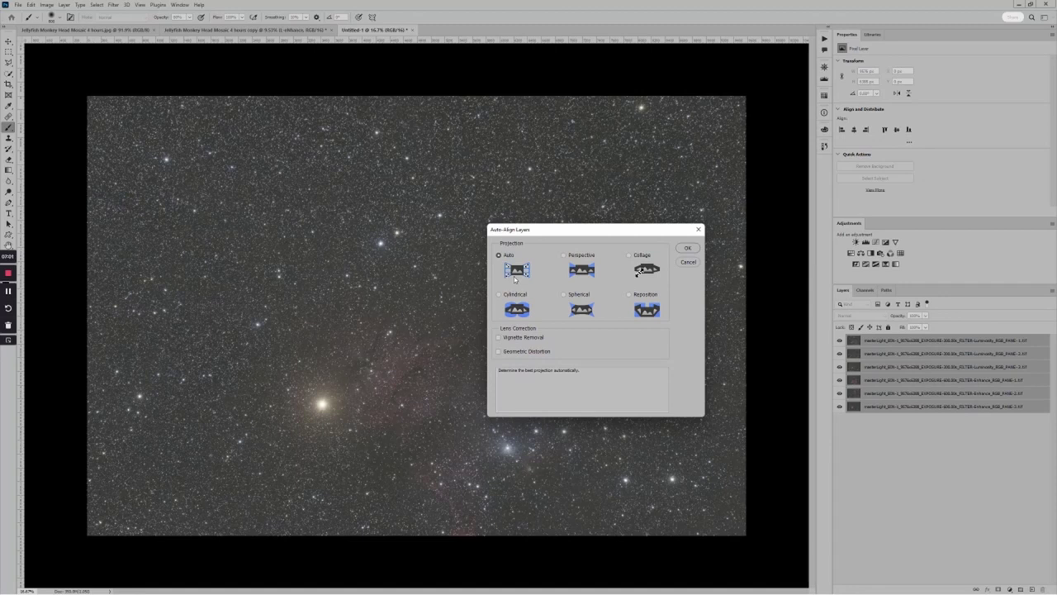
left_click(685, 249)
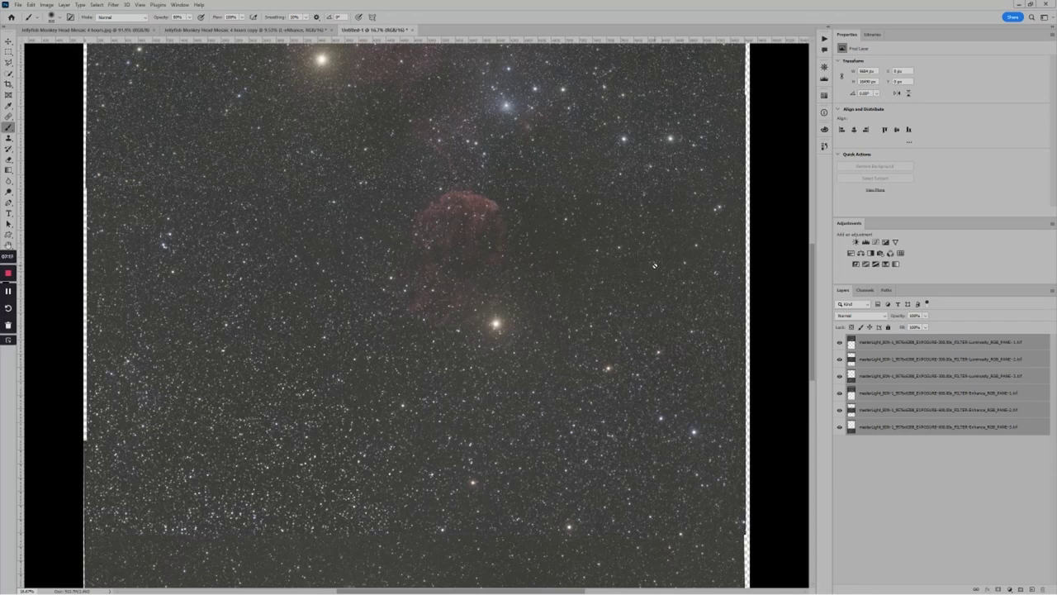
- Group the three Luminosity pane layers, name the group Luminosity, and hide it
scroll(654, 264, "down", 5)
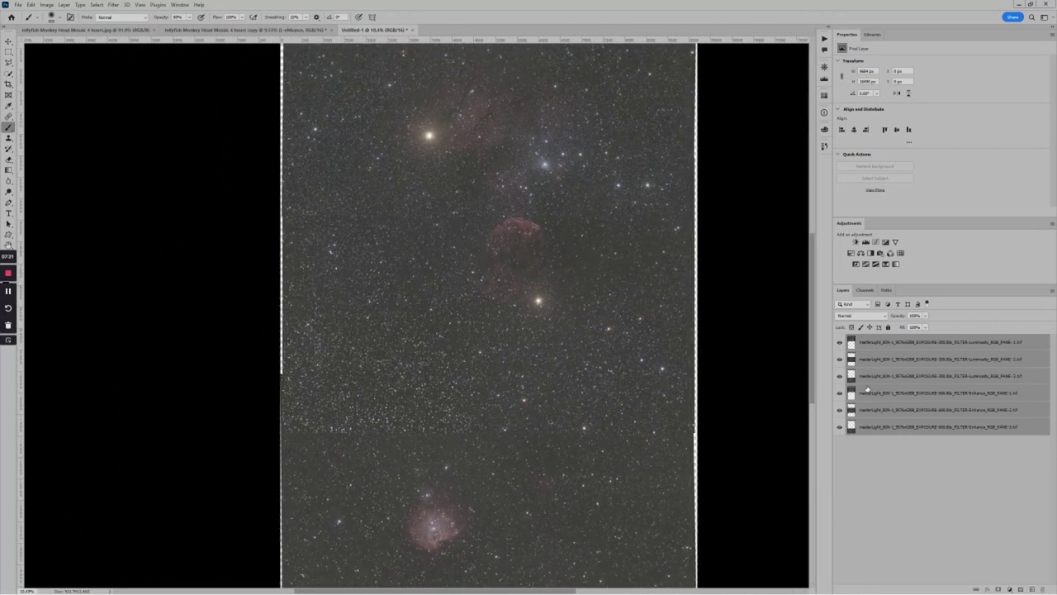
left_click(1025, 342)
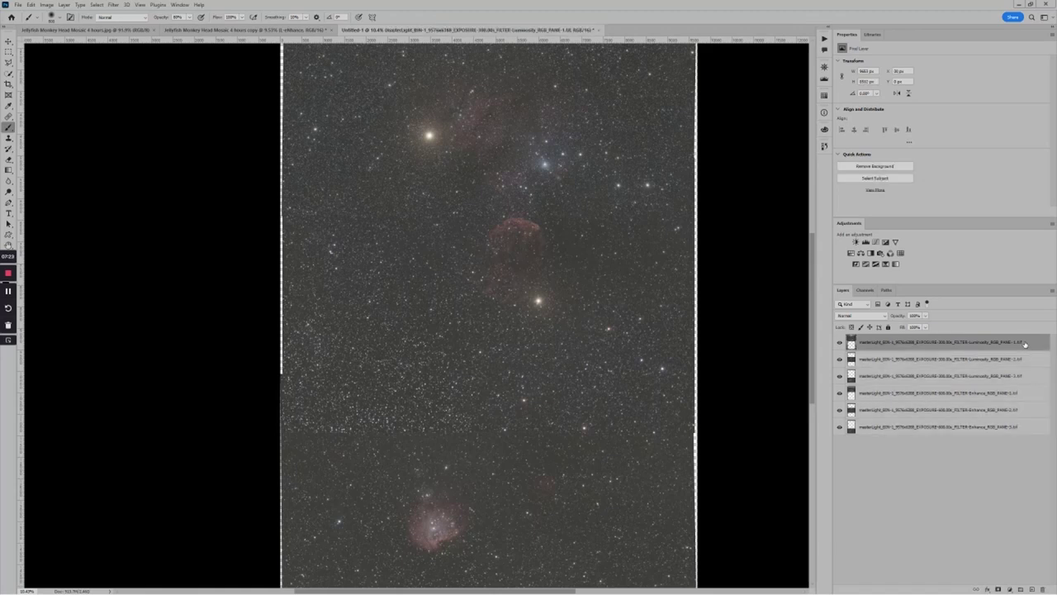
left_click(936, 380, "shift")
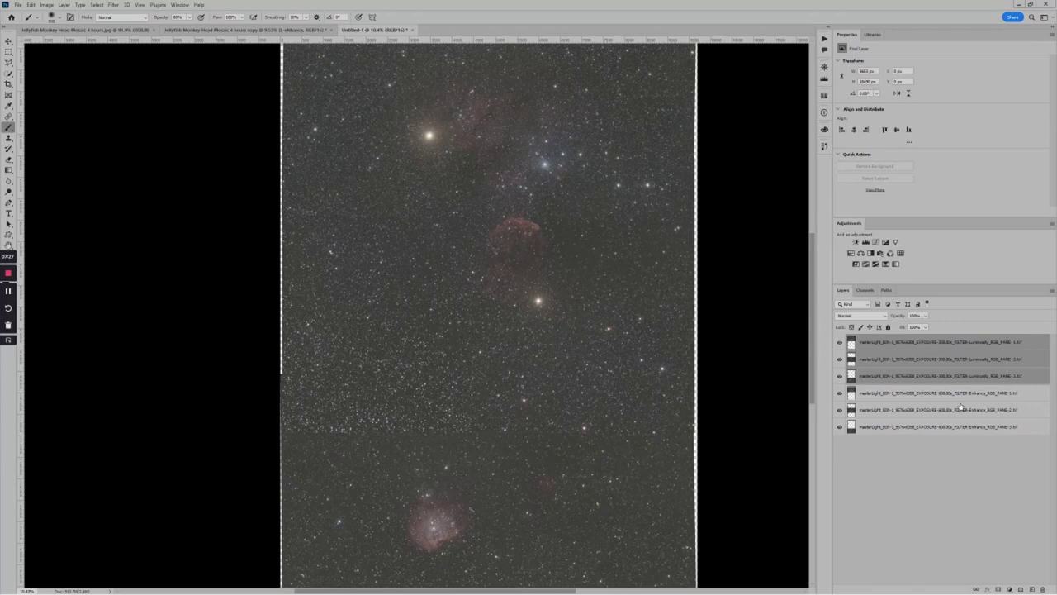
key("ctrl+g")
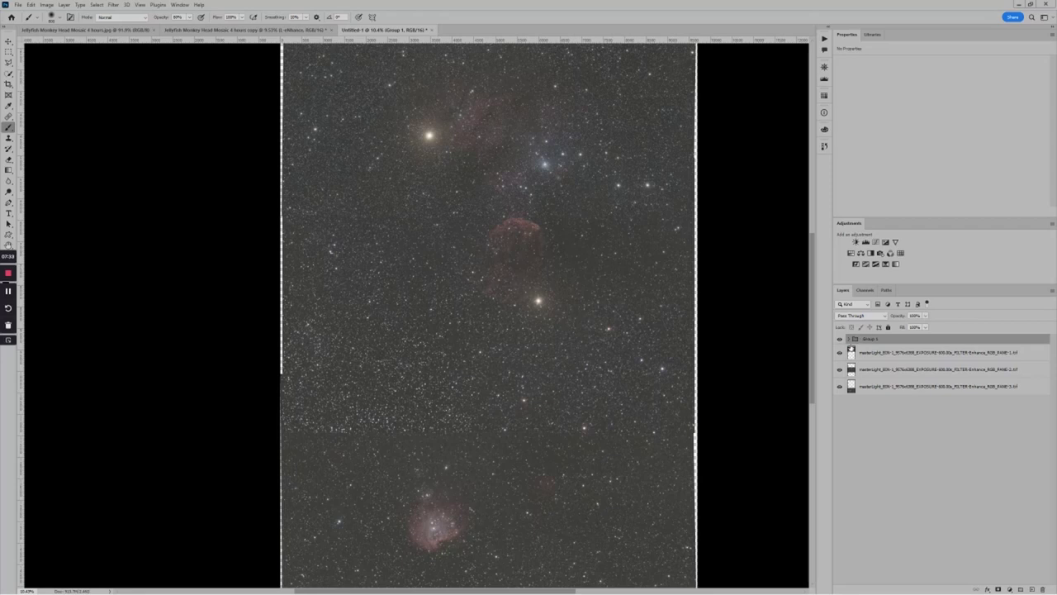
double_click(867, 339)
type("Lud")
key("Return")
left_click(840, 340)
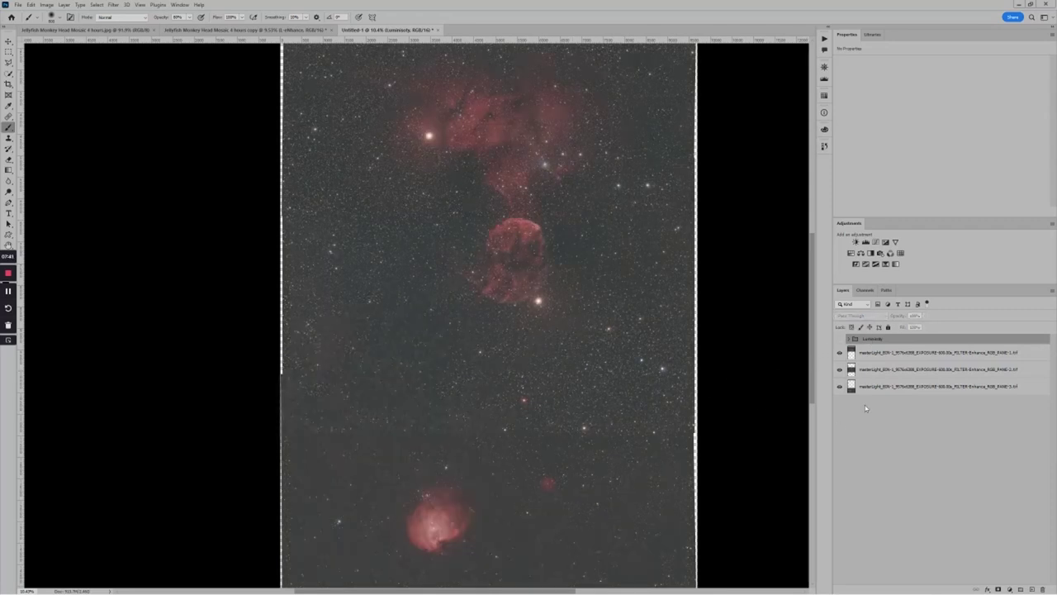
- Group the three Enhance pane layers into Group 1 with Ctrl+G
left_click(899, 354)
left_click(893, 387, "shift")
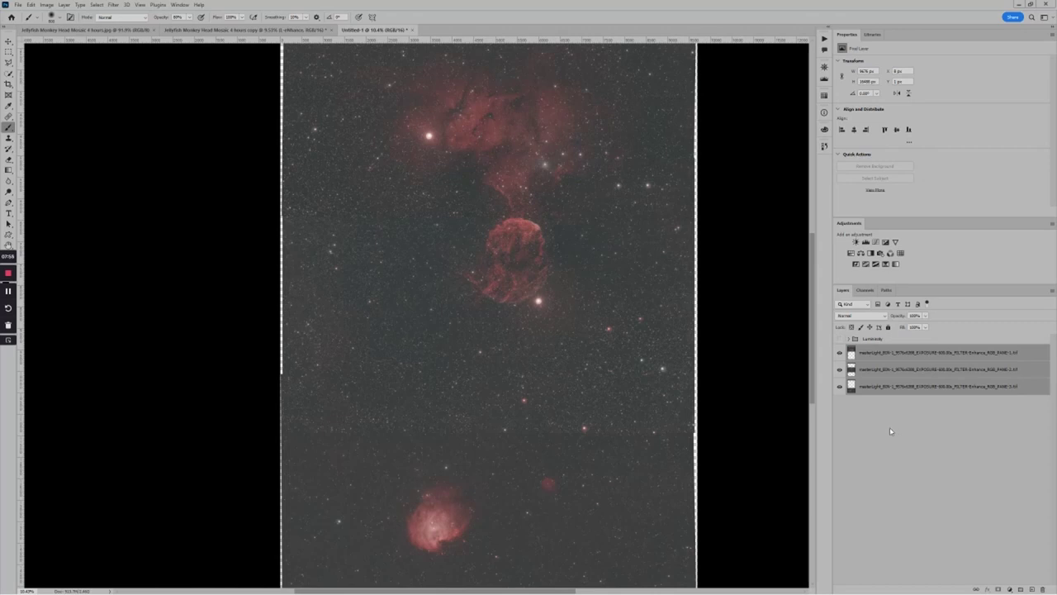
key("ctrl+g")
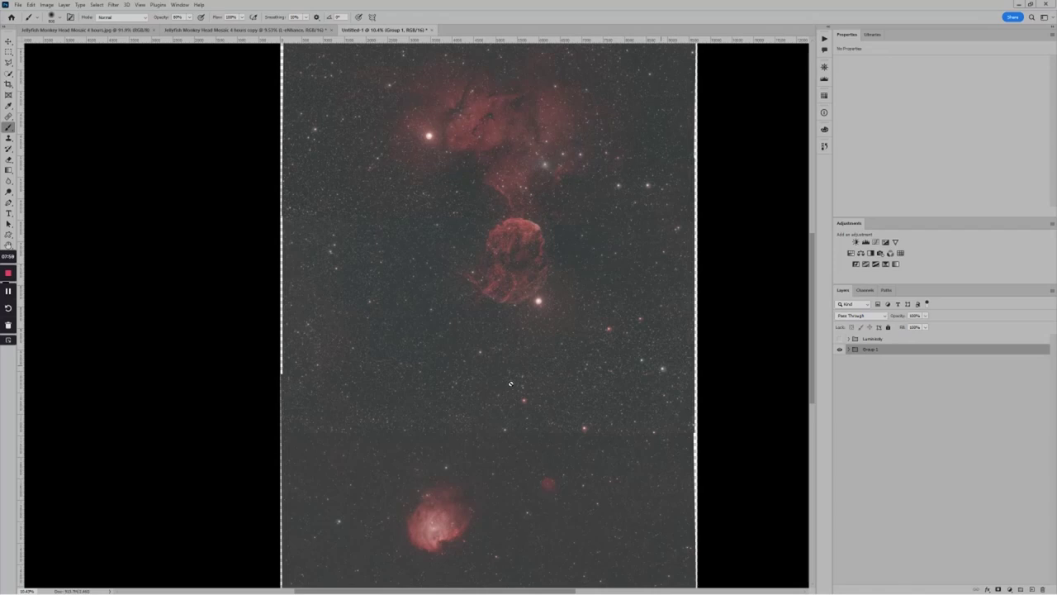
- Auto-blend Group 1's three Enhance layers as a Panorama with Seamless Tones and Colors
scroll(460, 432, "up", 4)
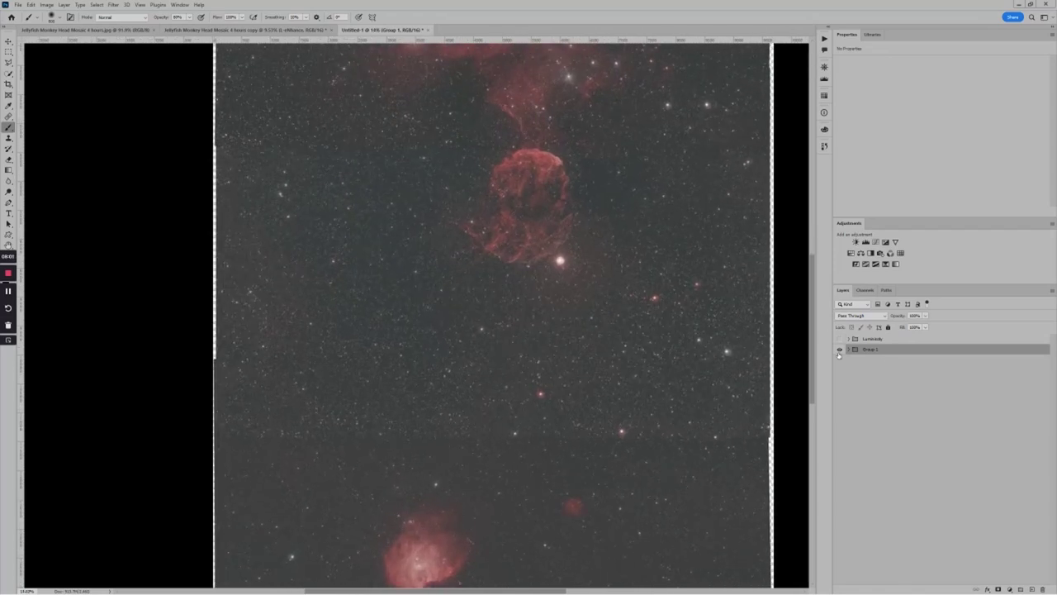
left_click(850, 349)
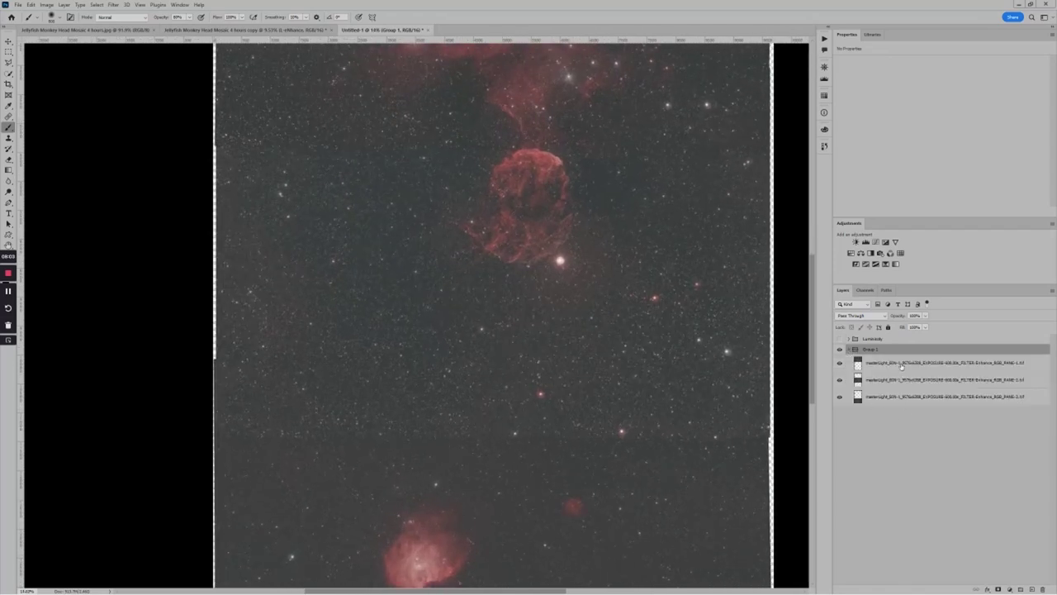
left_click(901, 364)
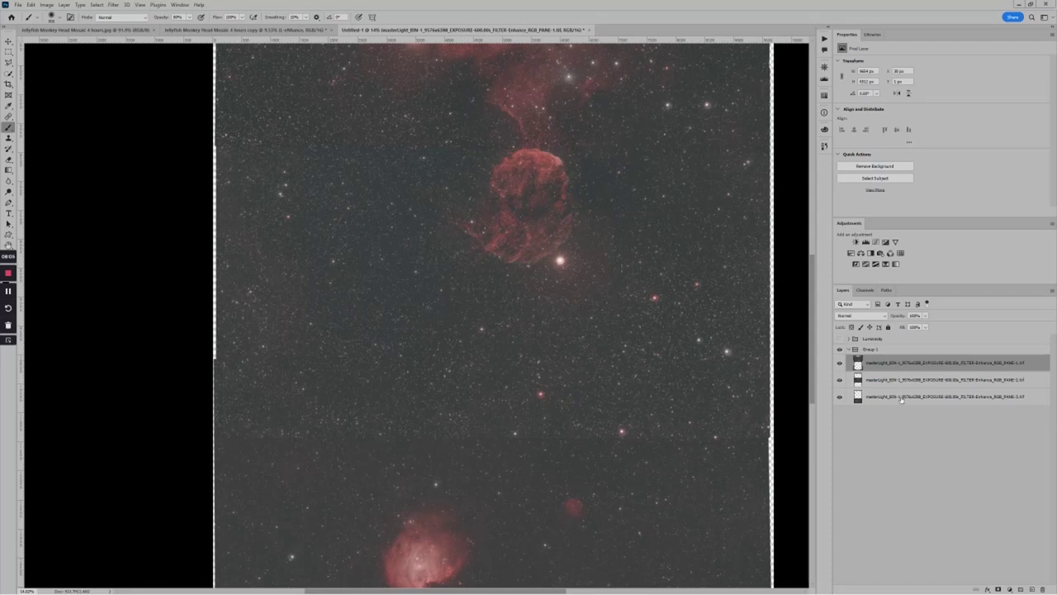
left_click(901, 397, "shift")
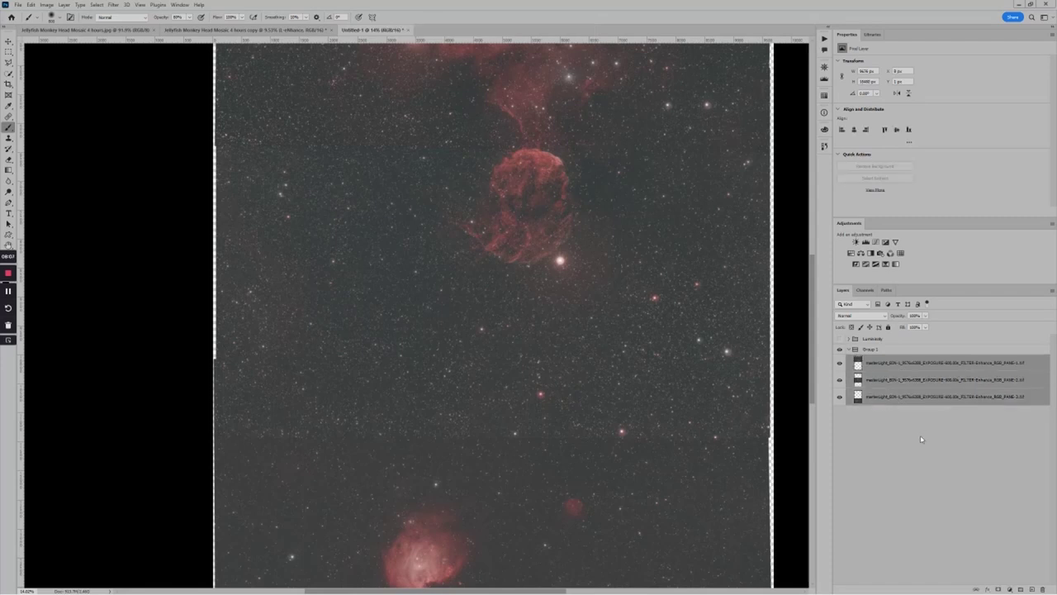
left_click(31, 4)
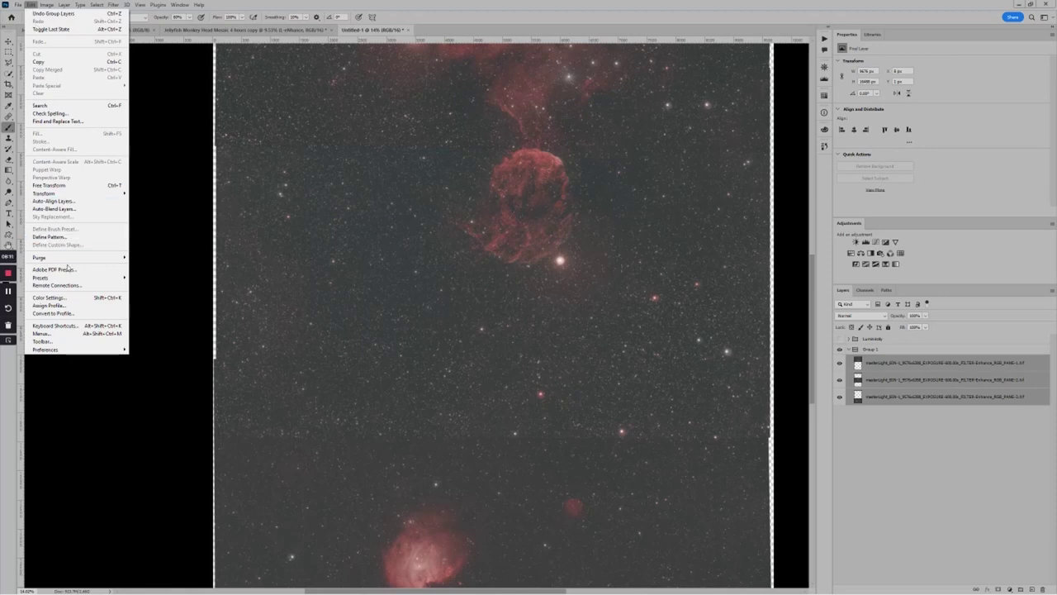
left_click(67, 213)
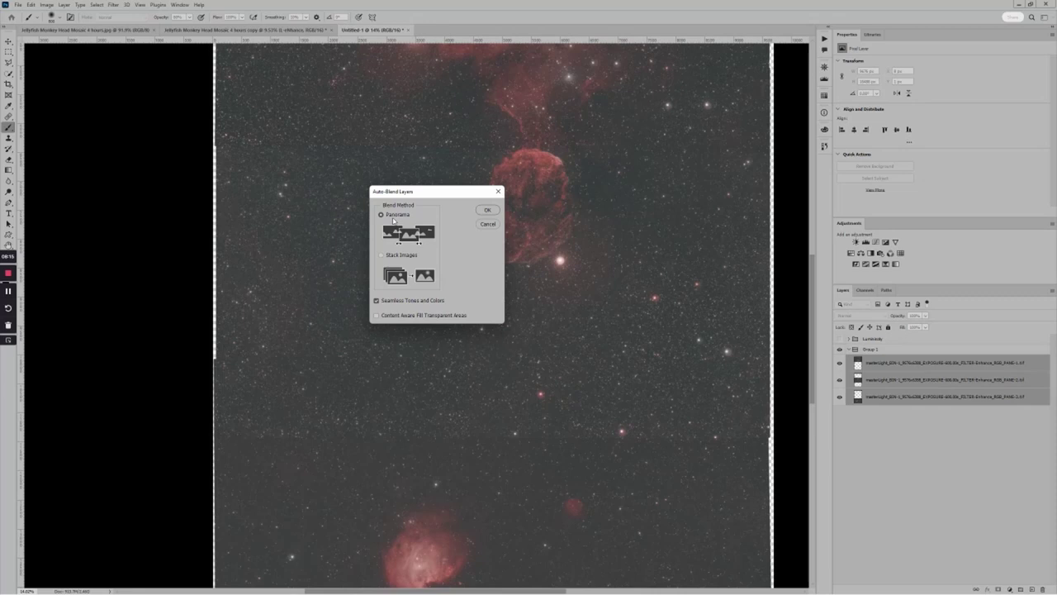
left_click(488, 211)
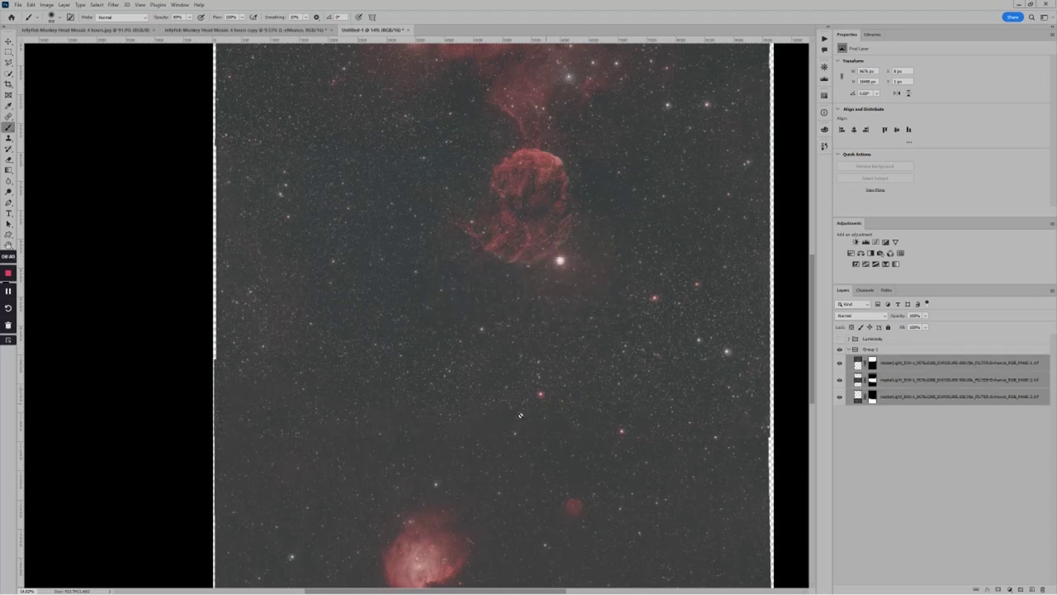
scroll(521, 415, "down", 2)
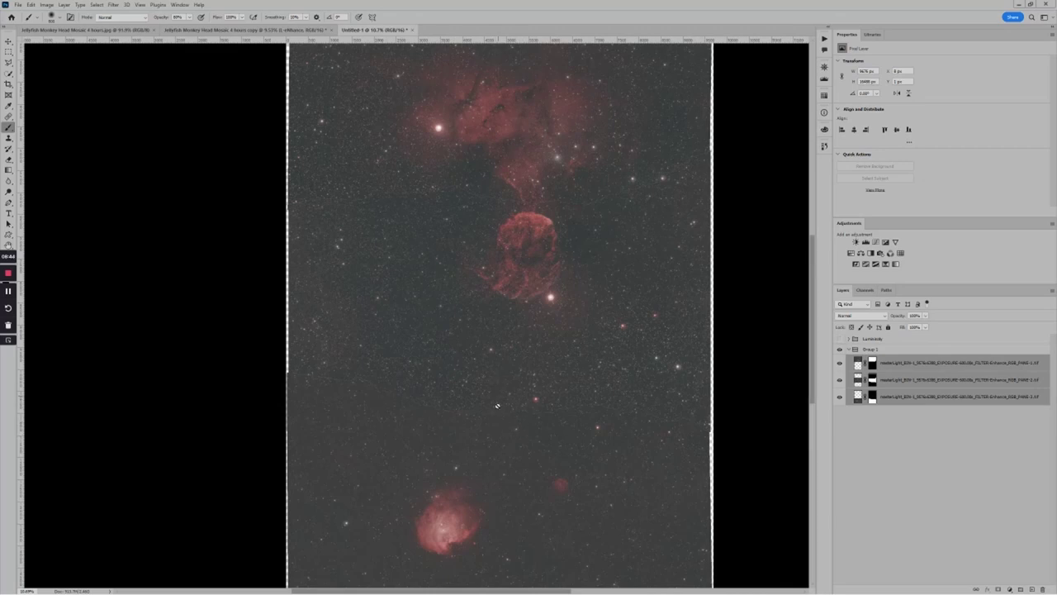
scroll(497, 405, "up", 1)
scroll(493, 410, "down", 2)
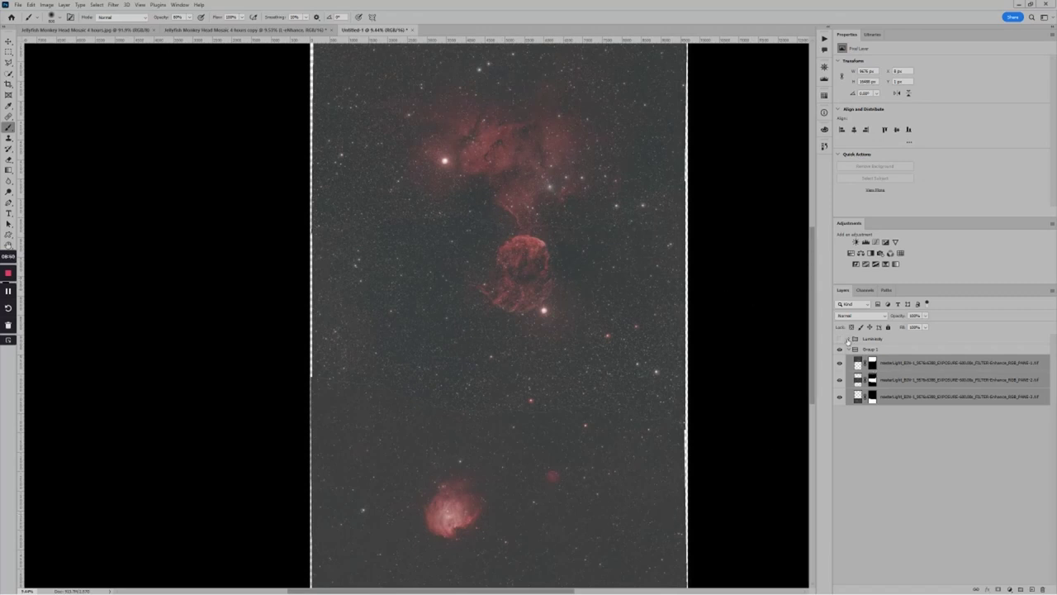
- Show the Luminosity group and auto-blend its three layers into a seamless panorama
left_click(850, 339)
left_click(840, 340)
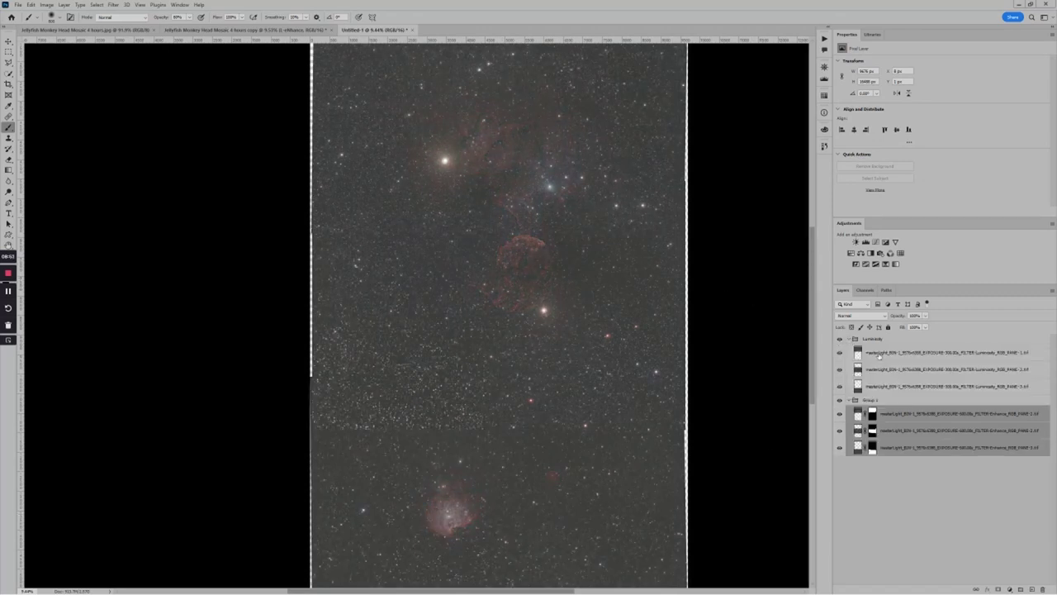
left_click(880, 353)
left_click(891, 386, "shift")
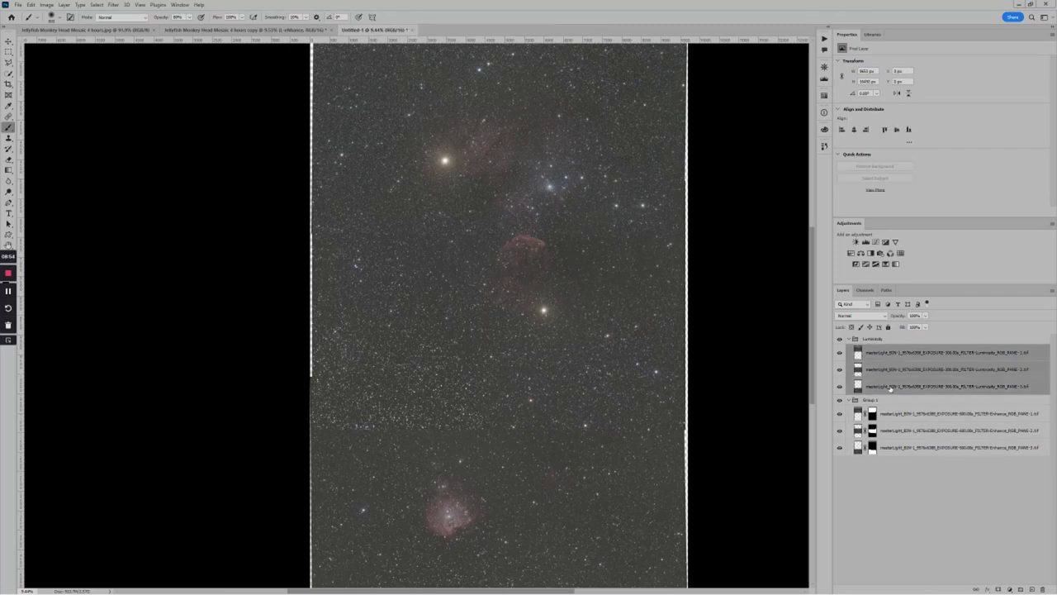
left_click(32, 5)
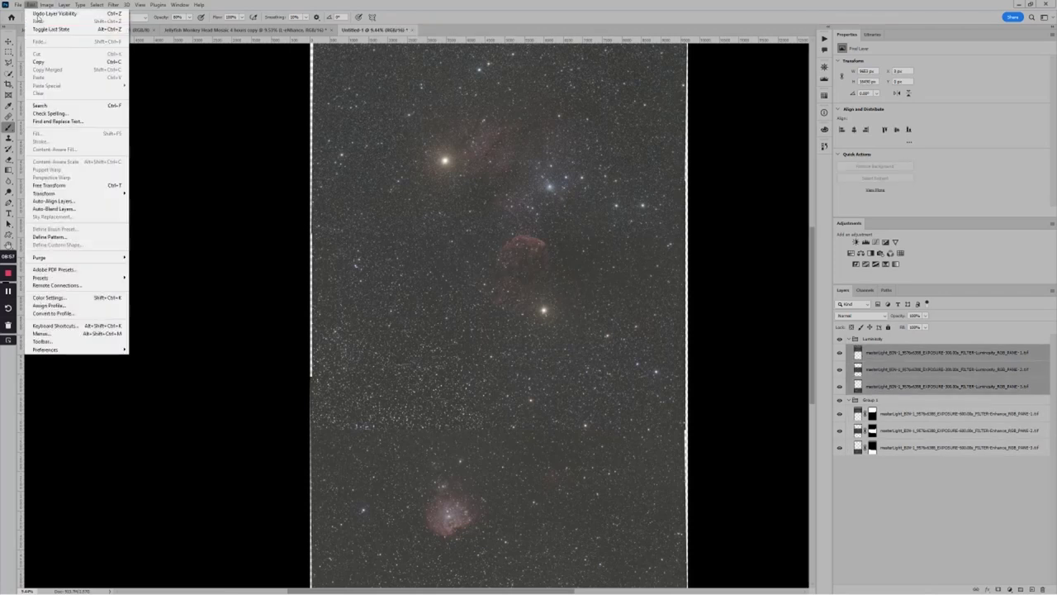
left_click(73, 209)
left_click(493, 211)
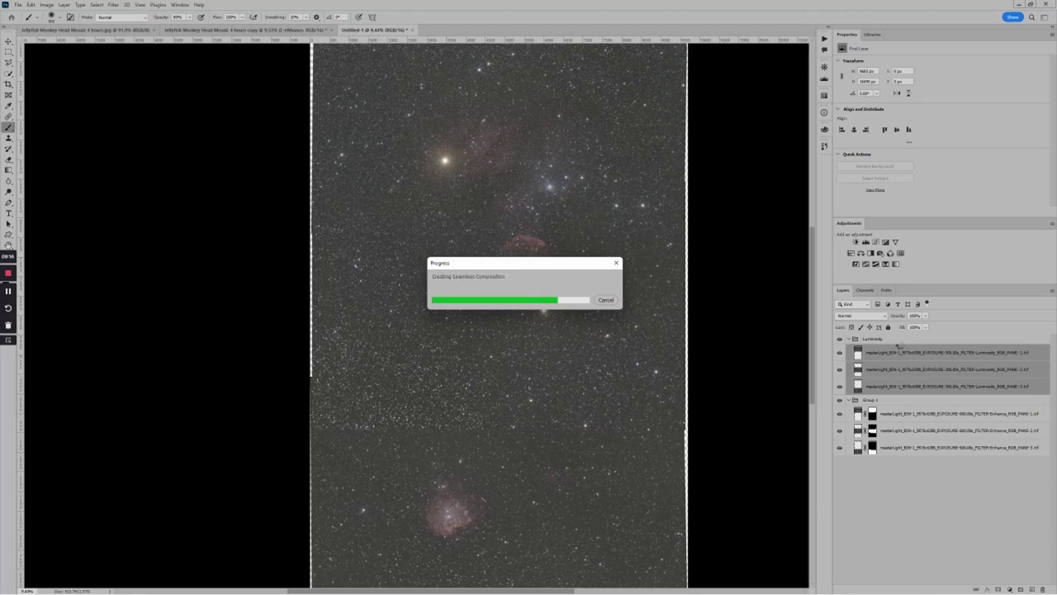
scroll(606, 352, "down", 2)
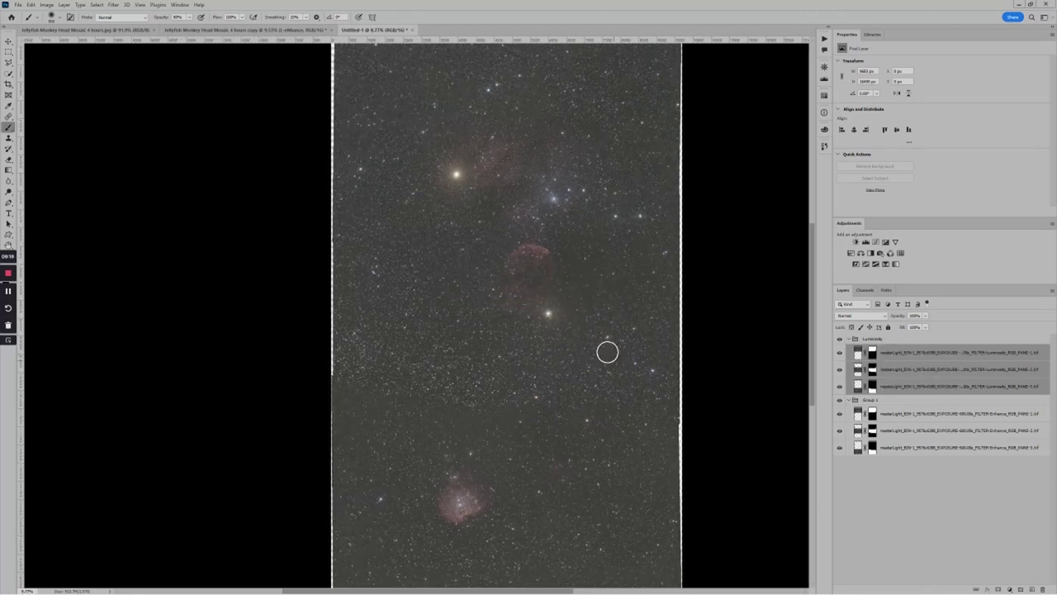
scroll(553, 372, "up", 3)
scroll(554, 372, "up", 5)
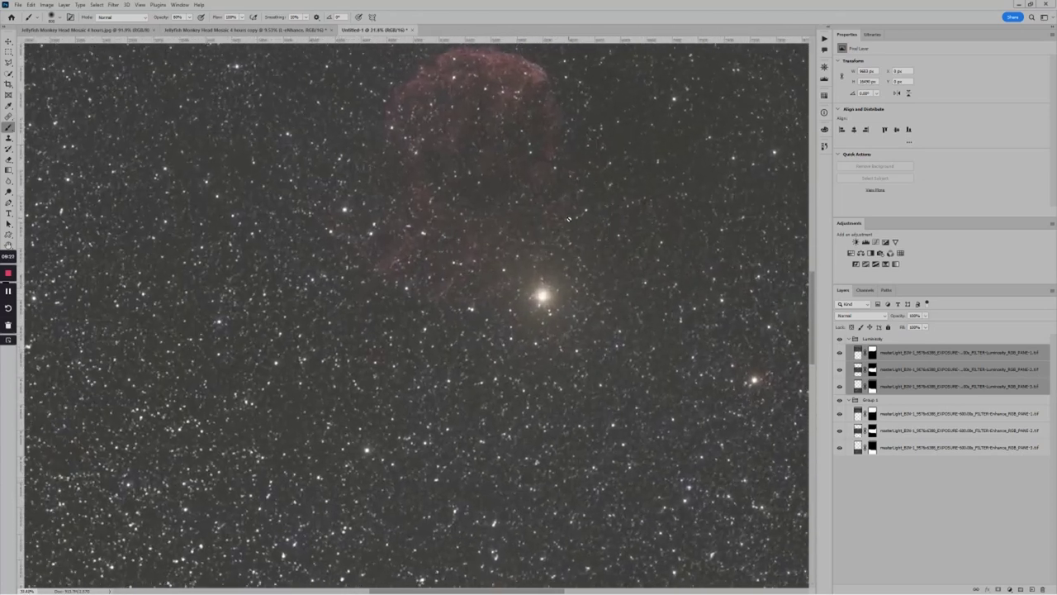
scroll(578, 280, "up", 4)
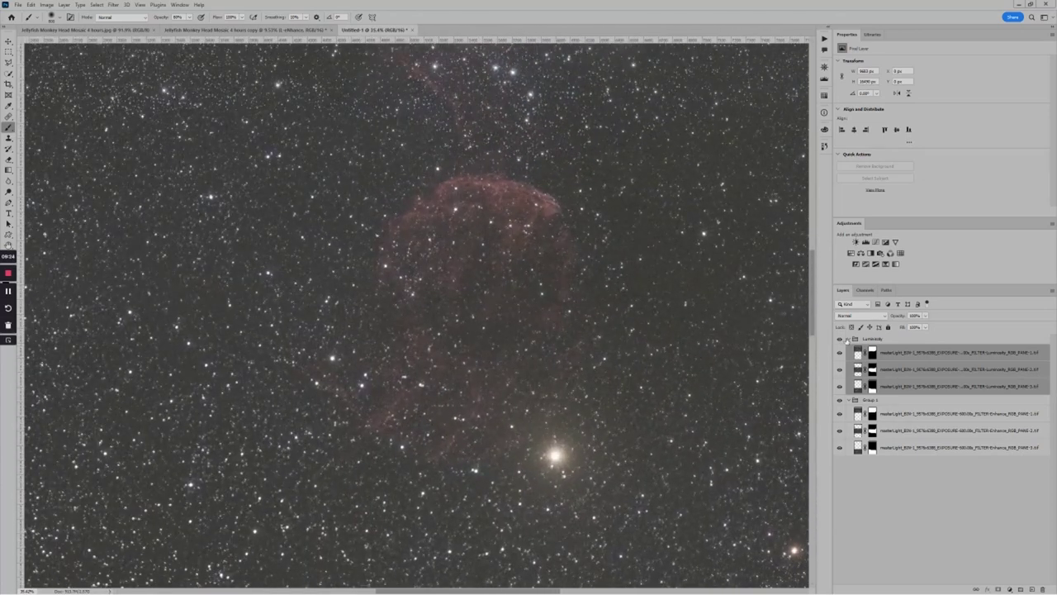
- Toggle the Luminosity group on and off to compare, leave it visible, and zoom out to the whole mosaic
left_click(840, 341)
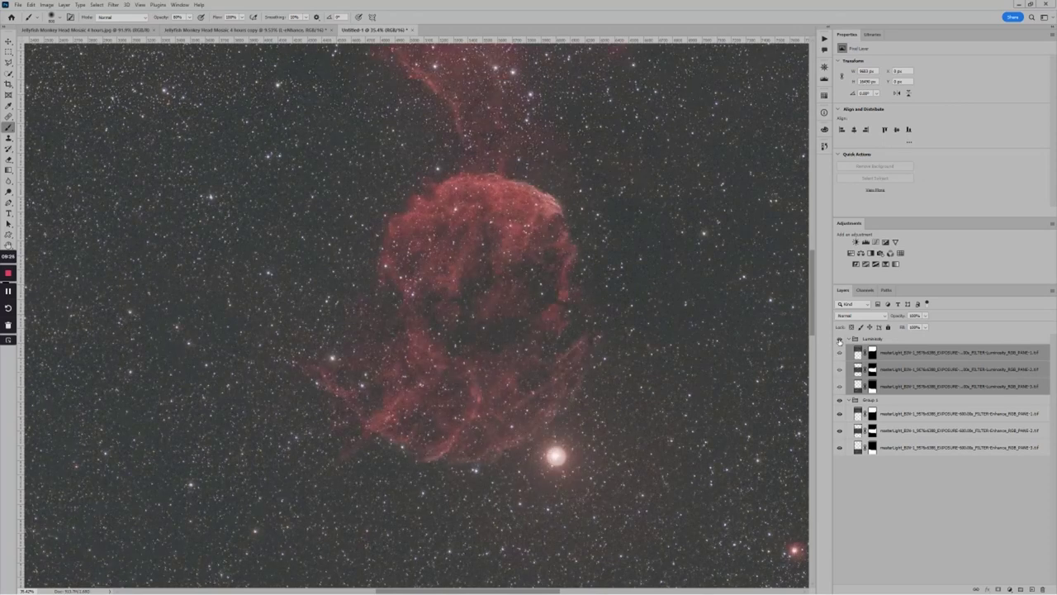
left_click(840, 341)
left_click(840, 340)
left_click(839, 341)
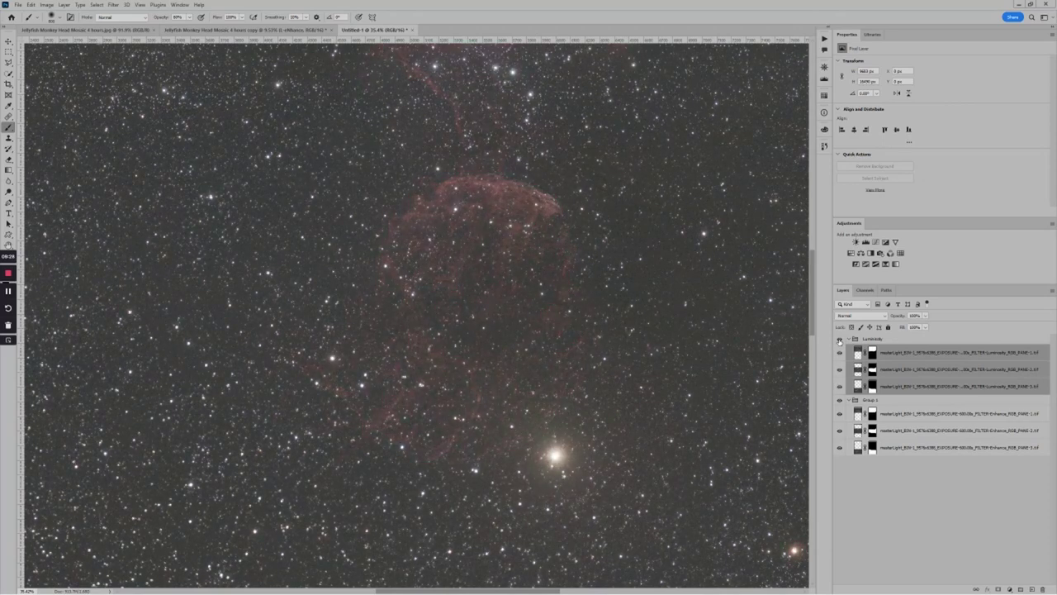
left_click(839, 341)
left_click(840, 341)
left_click(839, 340)
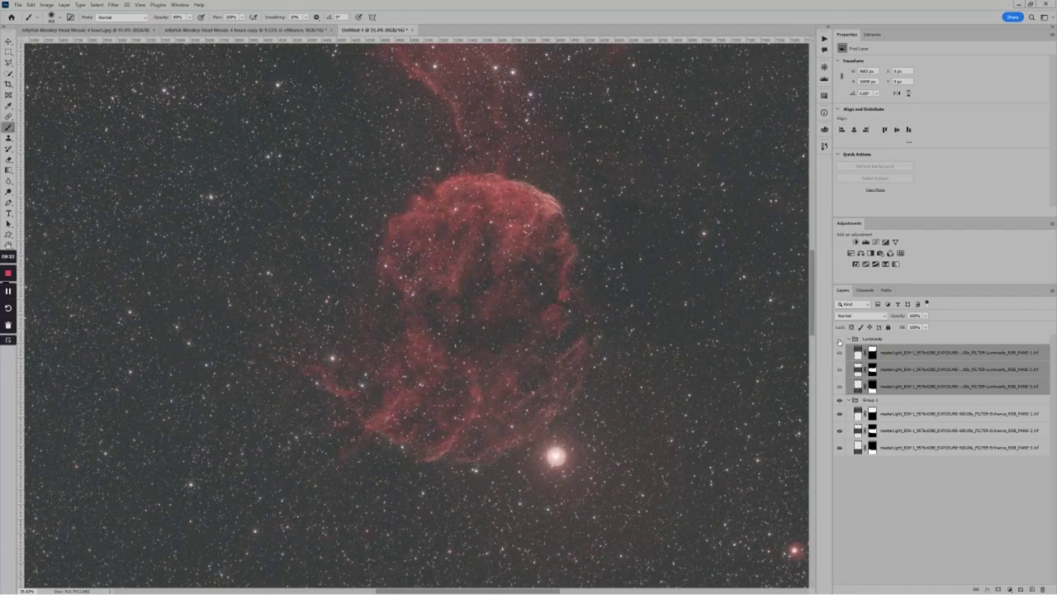
scroll(597, 301, "down", 5)
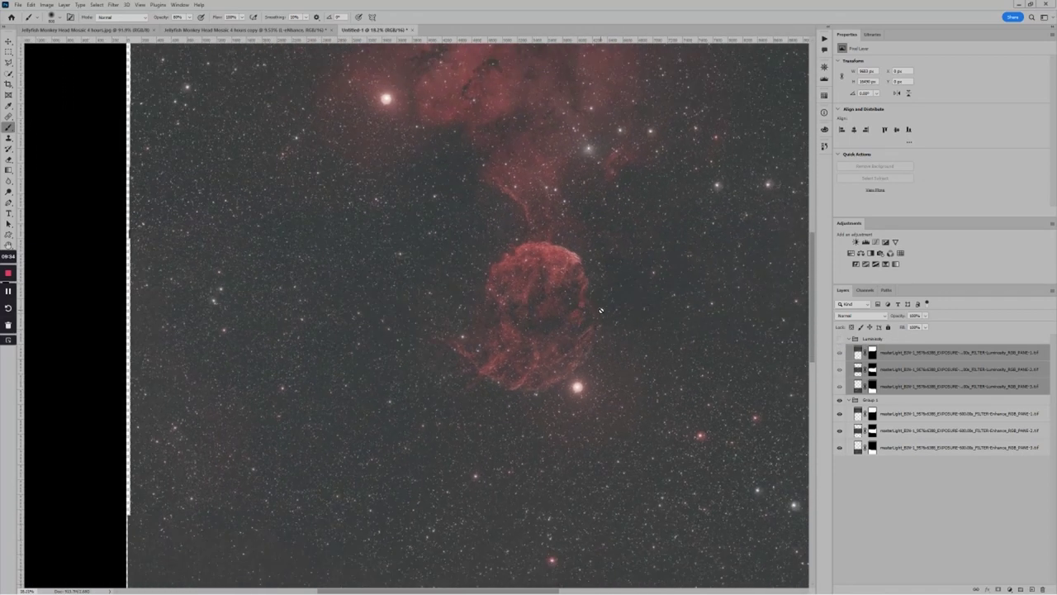
scroll(597, 301, "down", 2)
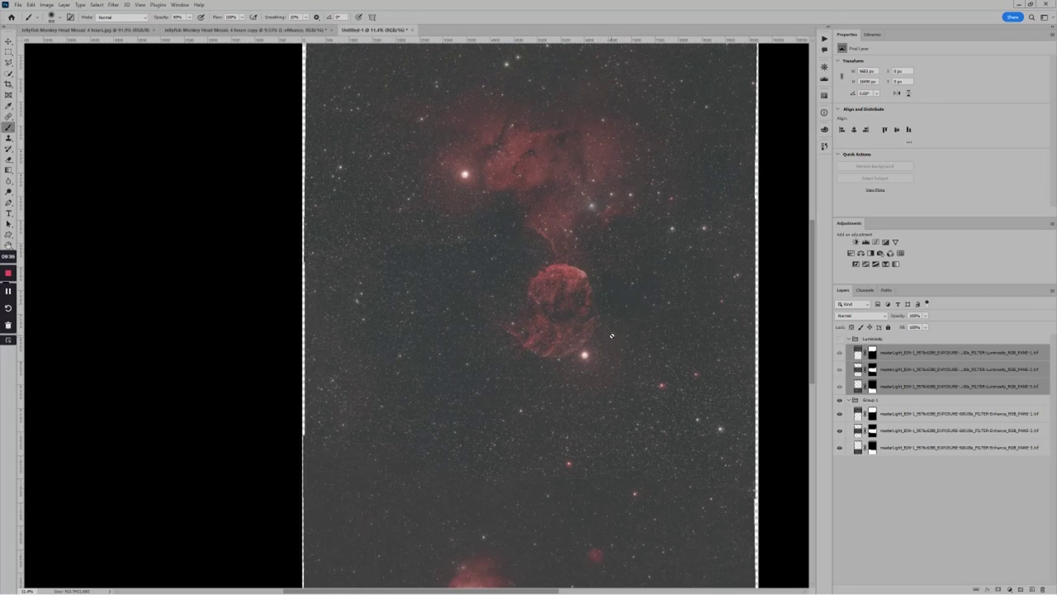
scroll(626, 429, "down", 2)
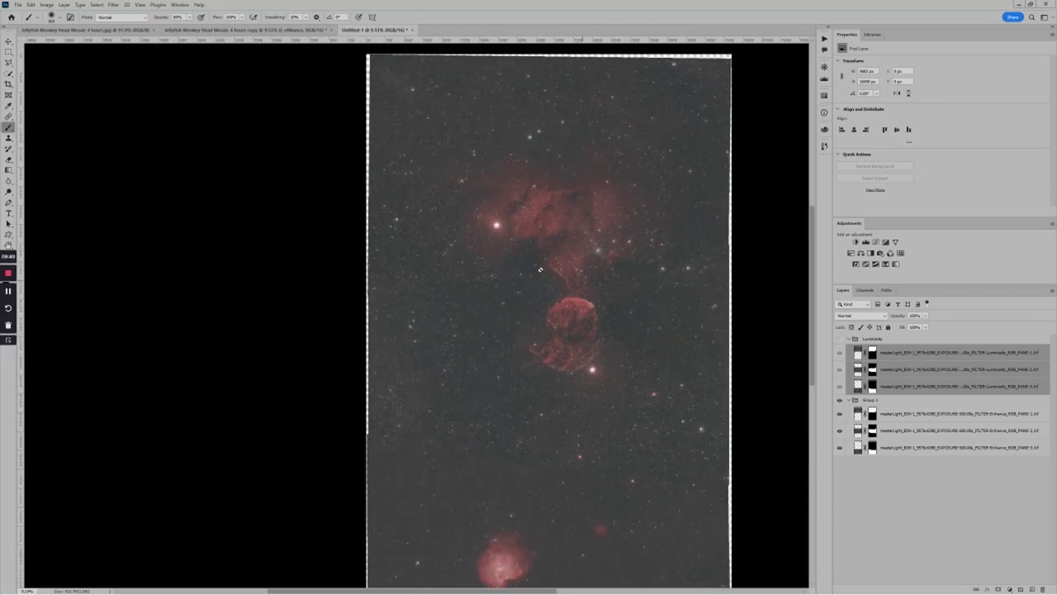
- Start a TIFF Save a Copy of the mosaic with Discard Layers, cancel it, and return to PixInsight
left_click(19, 5)
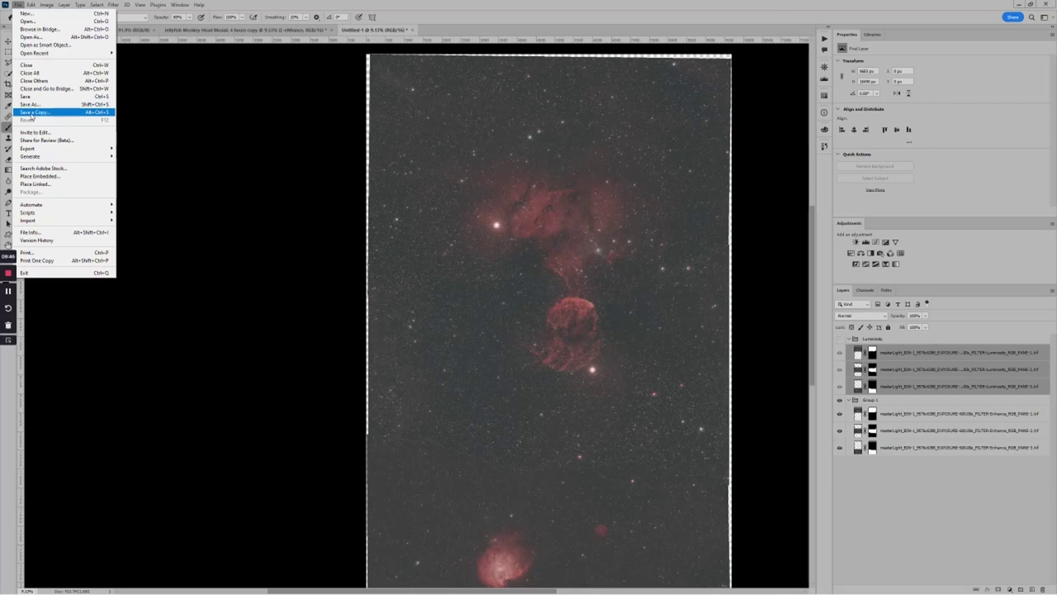
left_click(33, 113)
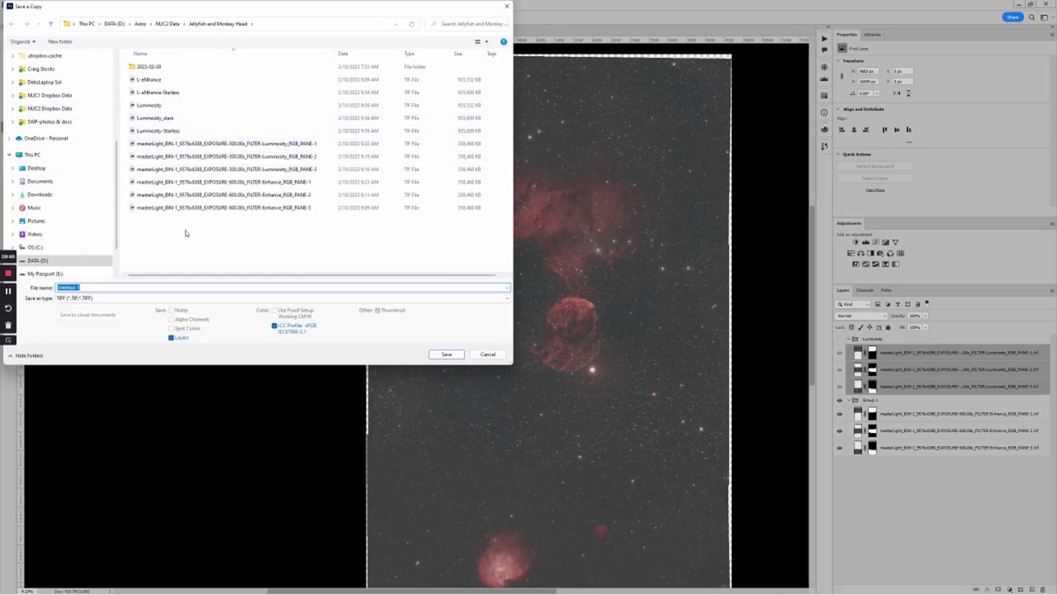
left_click(103, 288)
left_click(447, 355)
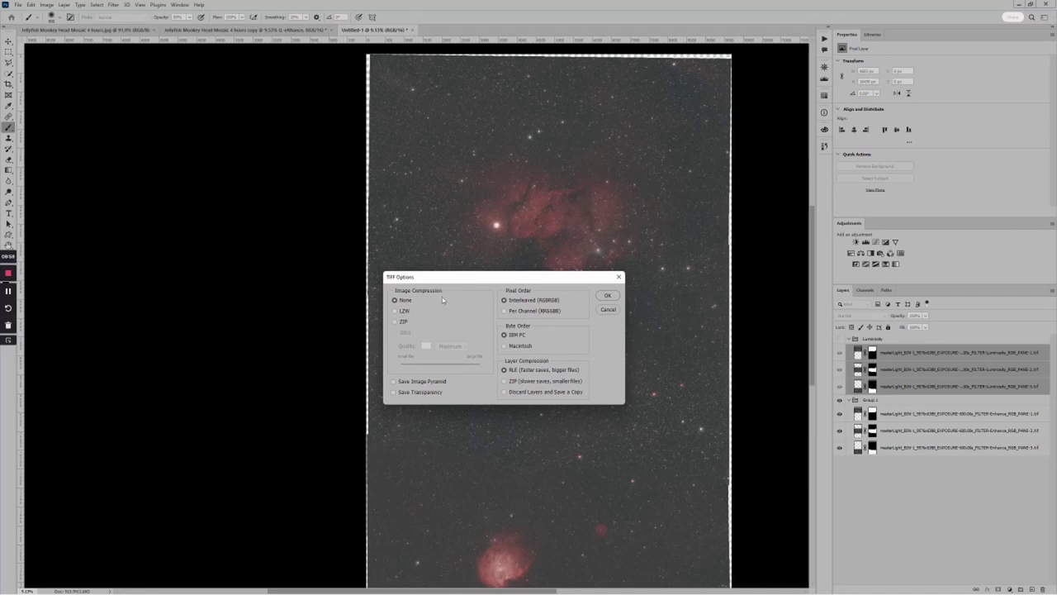
left_click(521, 393)
left_click(608, 310)
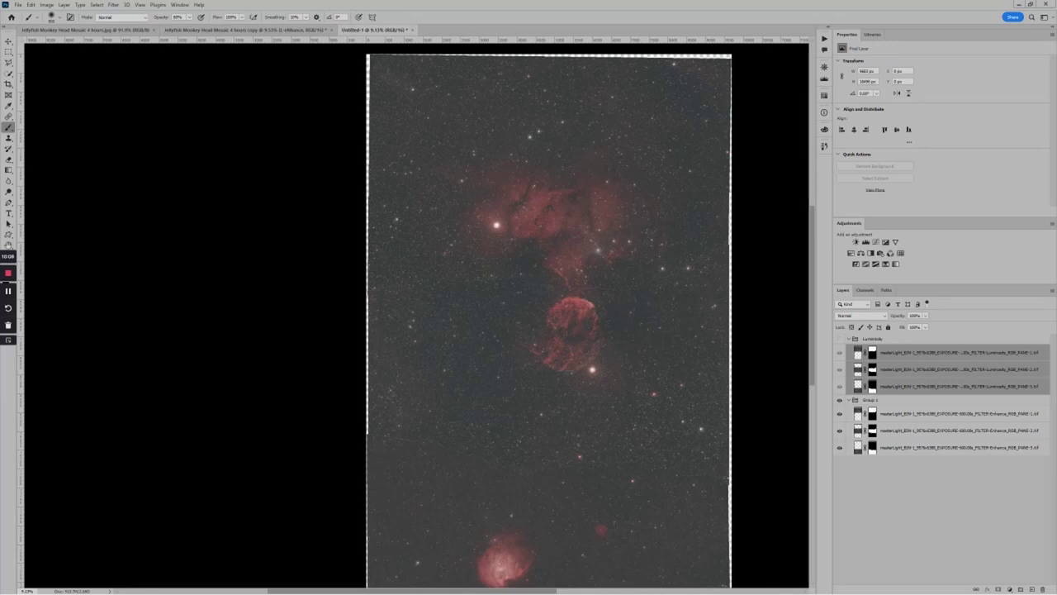
key("alt+Tab")
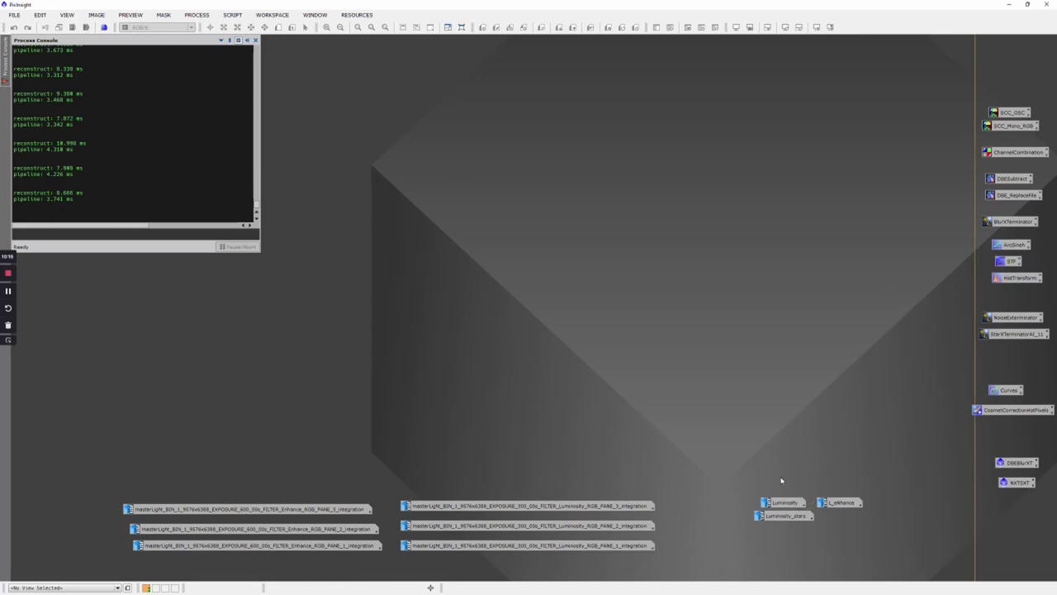
- Open the L_eNhance image, undo to view it with stars, then redo to make it starless again
double_click(833, 502)
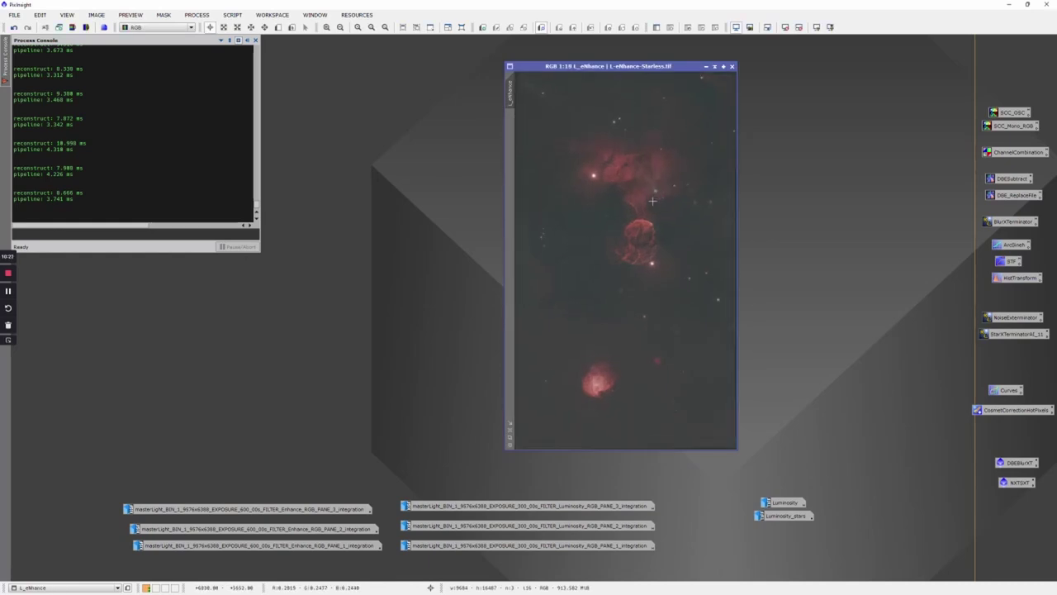
left_click(14, 27)
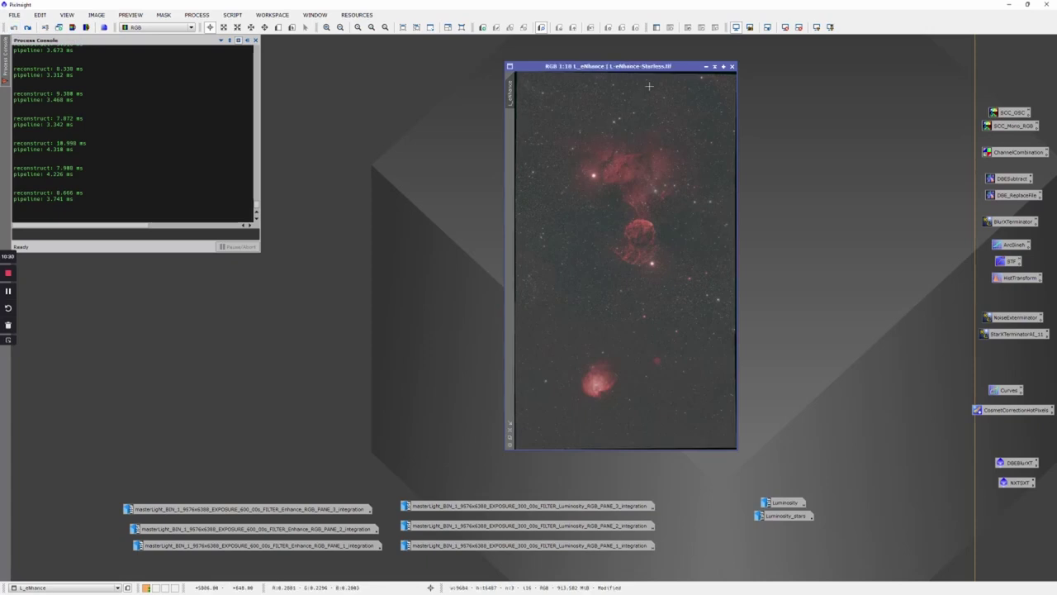
scroll(650, 140, "down", 1)
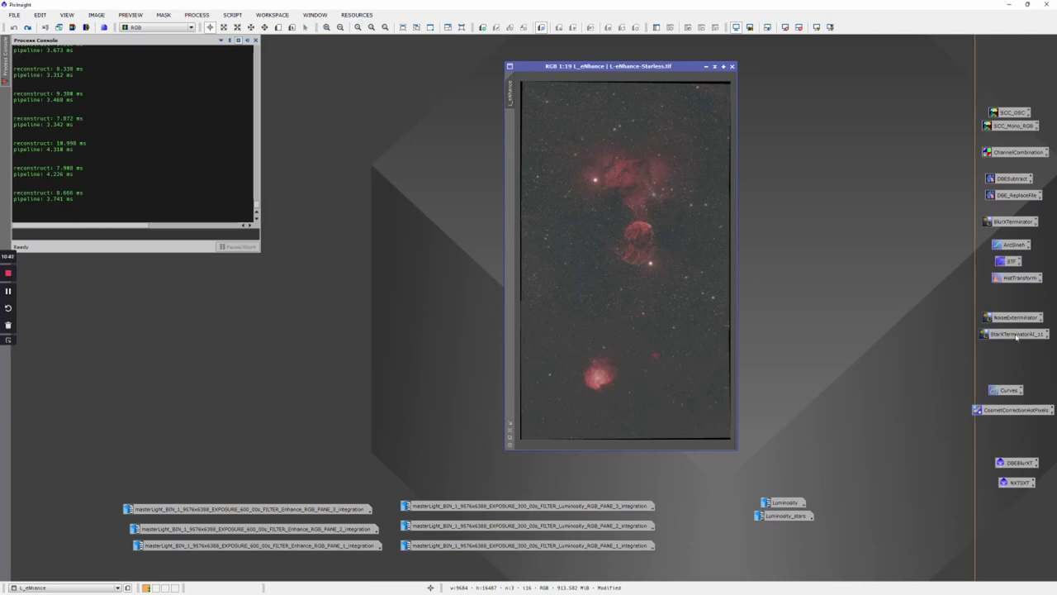
left_click(28, 27)
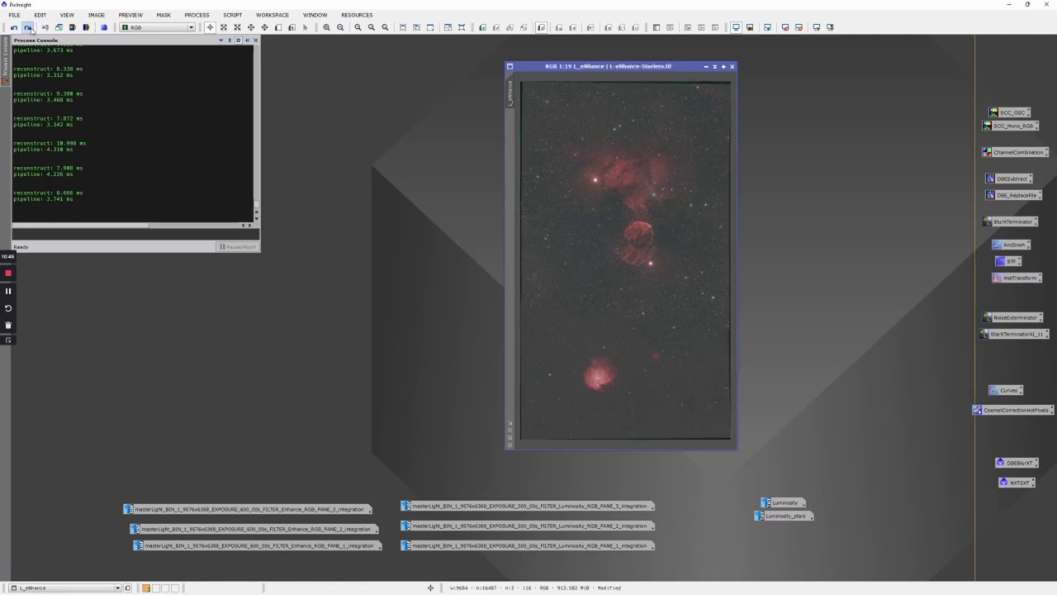
left_click(28, 27)
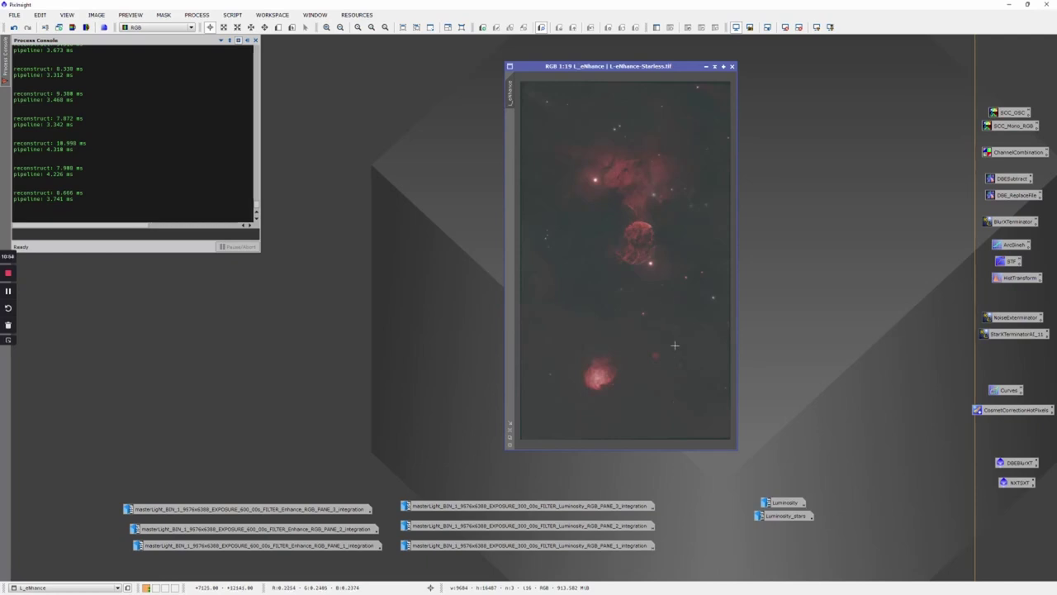
- Open Luminosity and Luminosity_stars and line up all three image windows in a row beside L_eNhance
left_click_drag(614, 66, 450, 69)
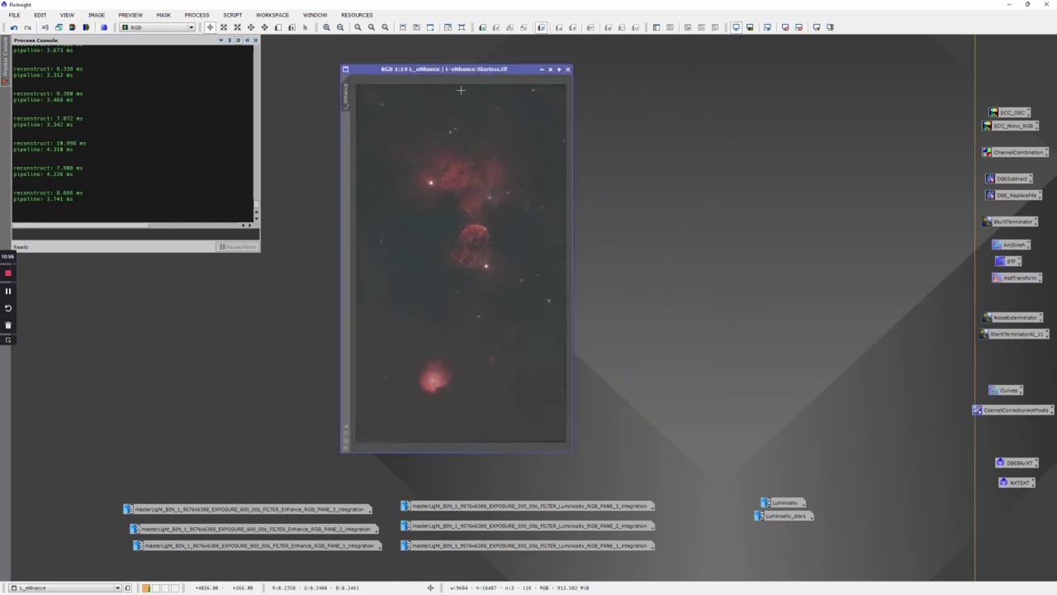
double_click(792, 503)
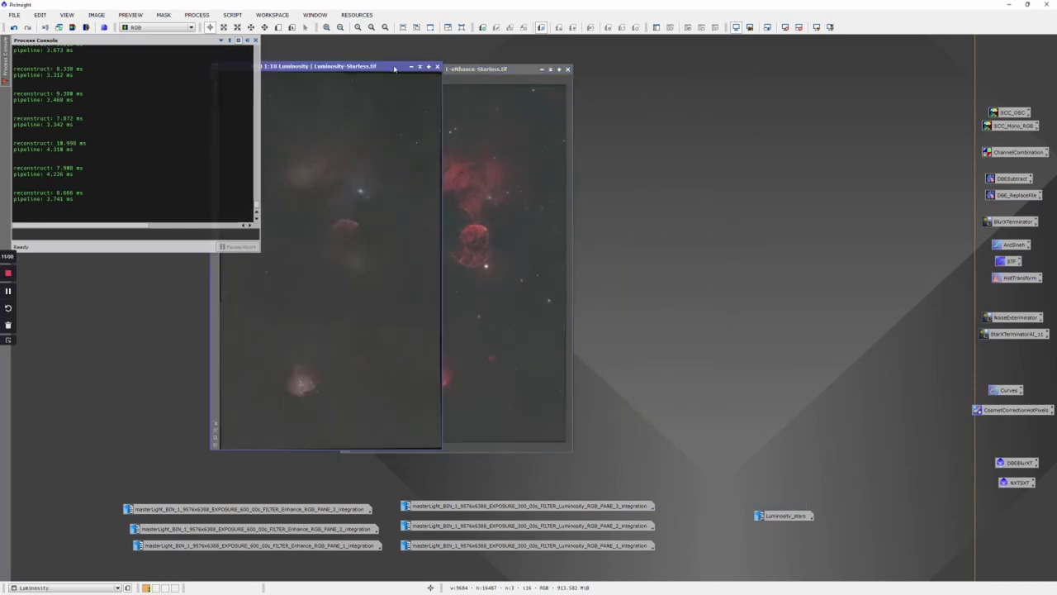
left_click_drag(397, 66, 652, 51)
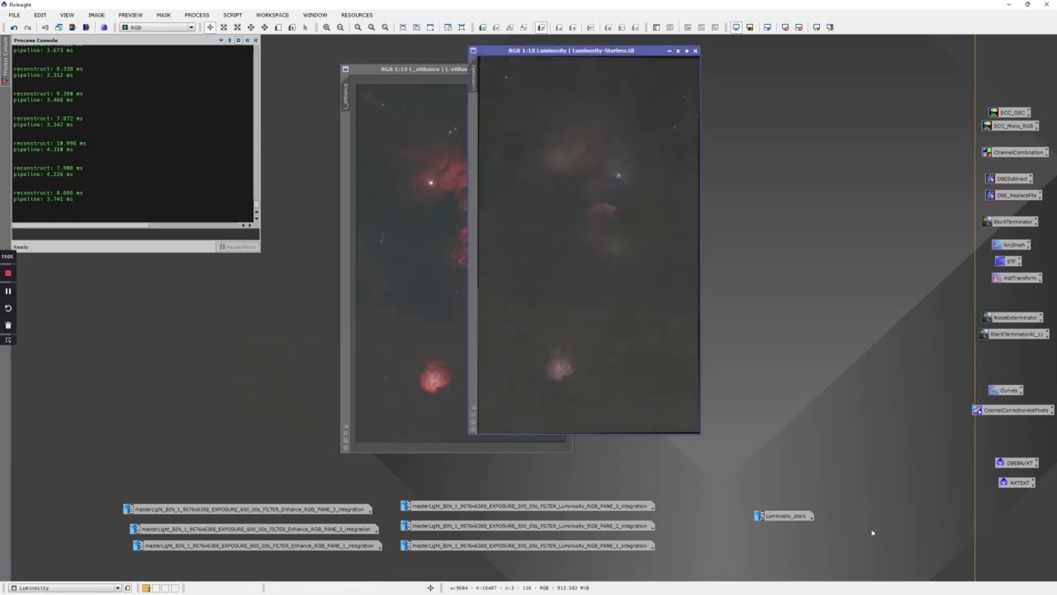
double_click(773, 515)
left_click_drag(331, 97, 754, 63)
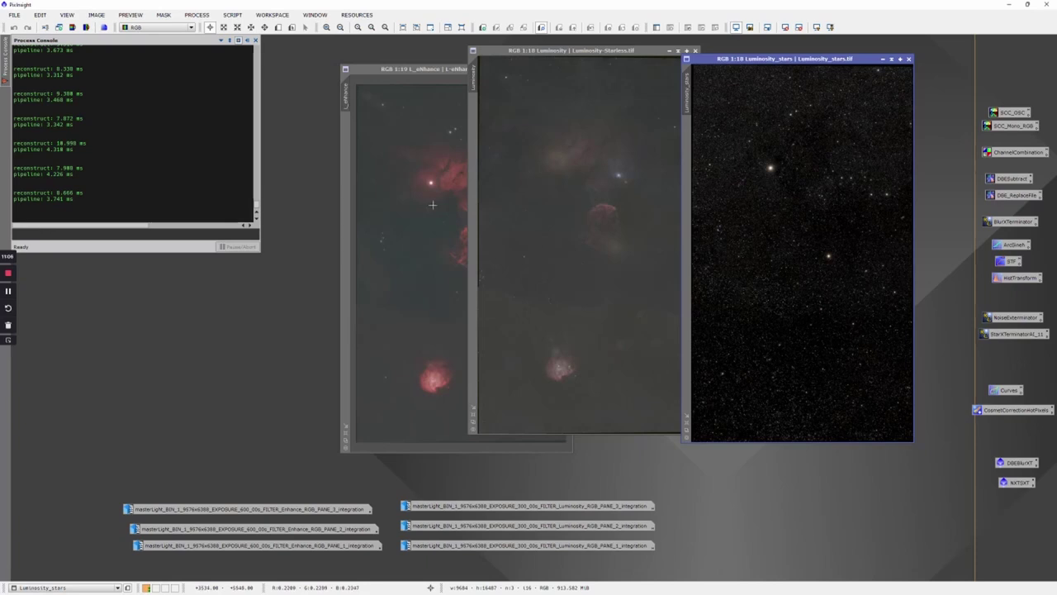
left_click_drag(390, 68, 285, 59)
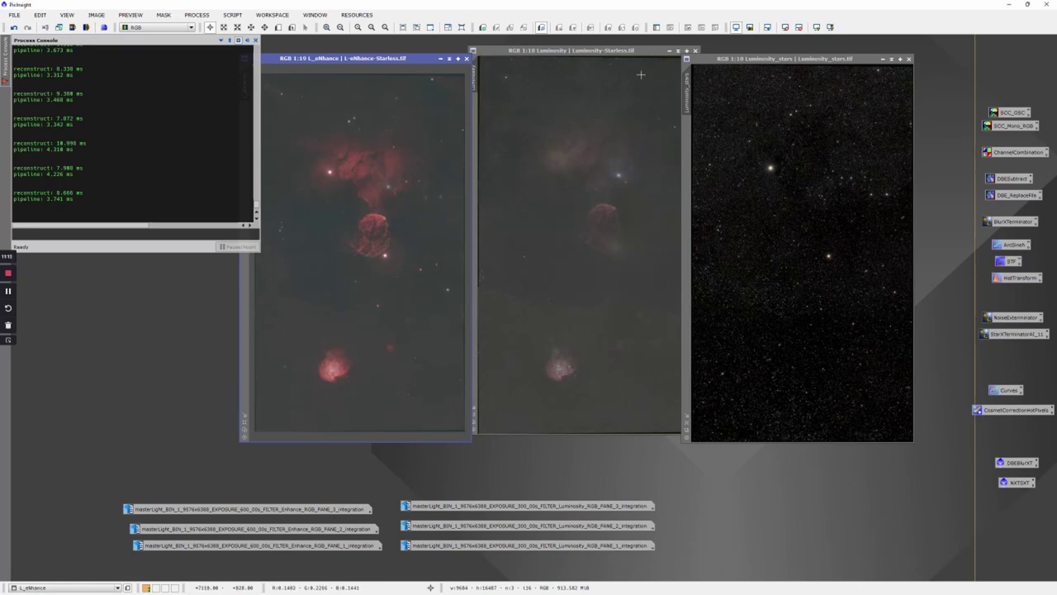
left_click(598, 52)
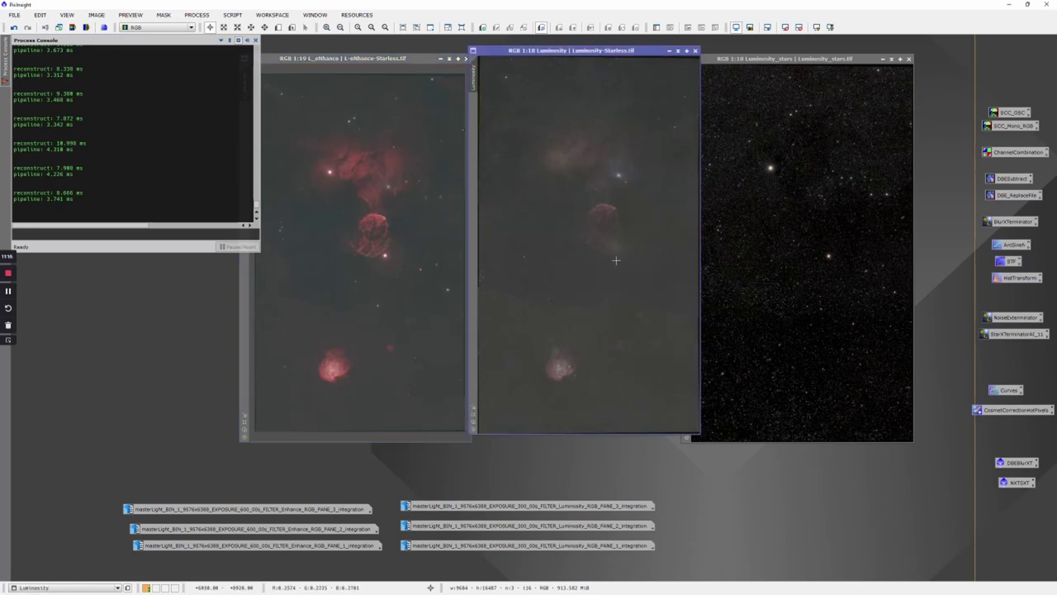
left_click(785, 56)
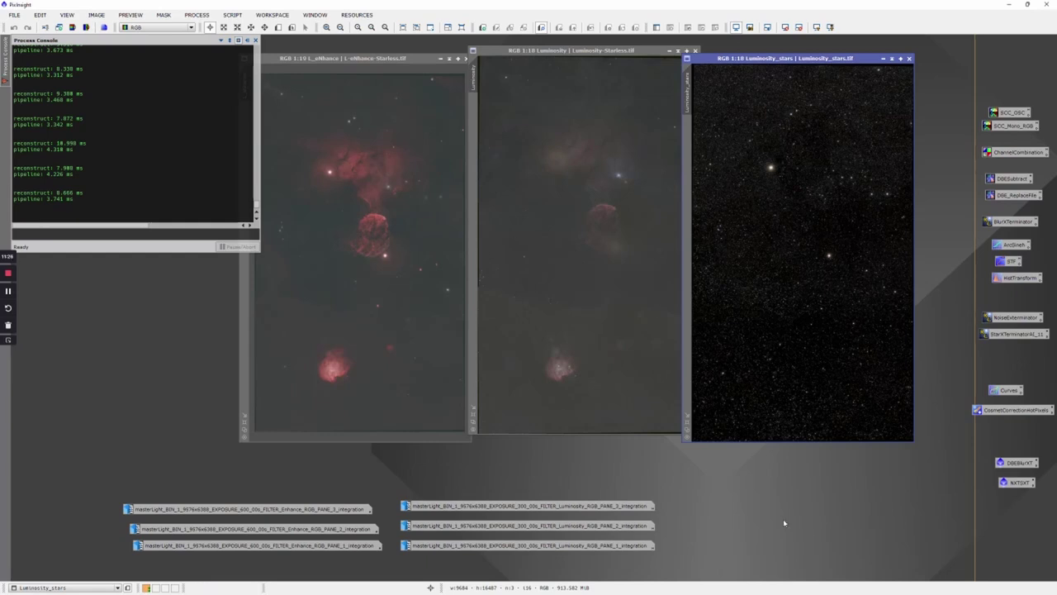
- In the mosaic composite tab, hide the Stars group and leave the Lighten-blended Luminosity group visible and selected
mouse_move(591, 589)
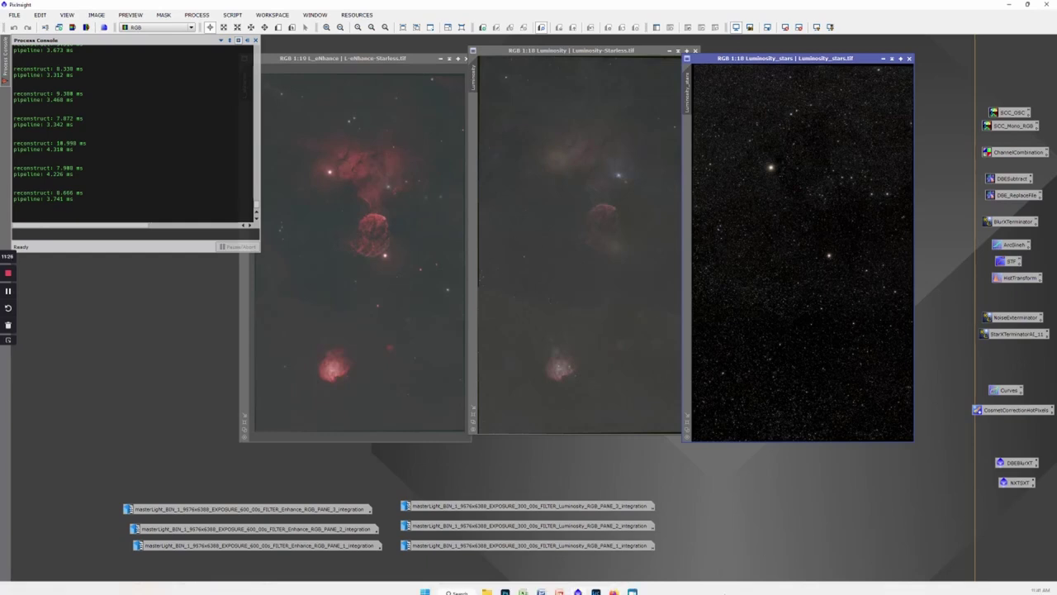
left_click(504, 585)
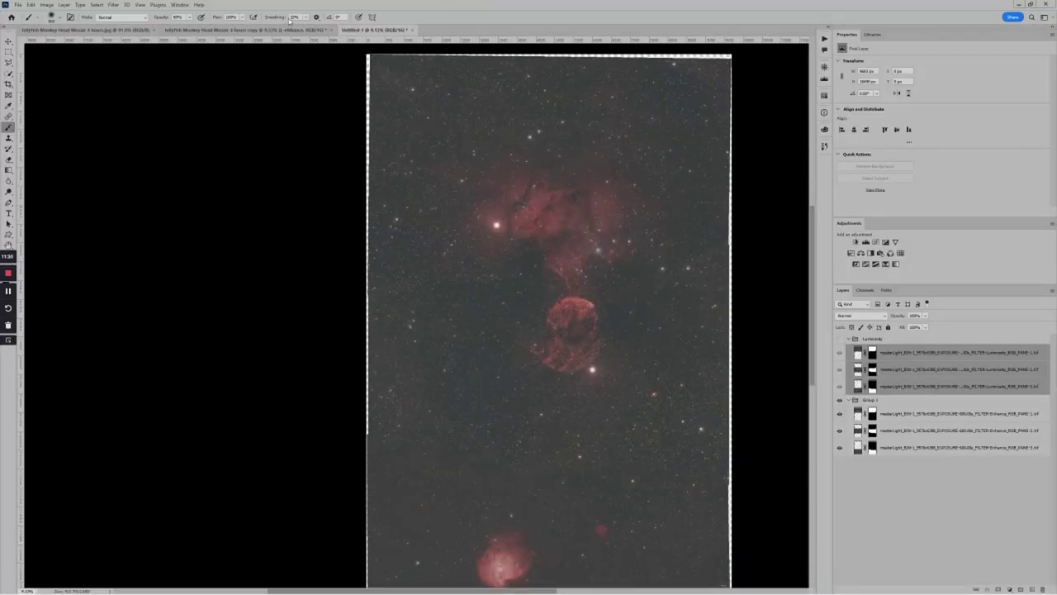
left_click(256, 30)
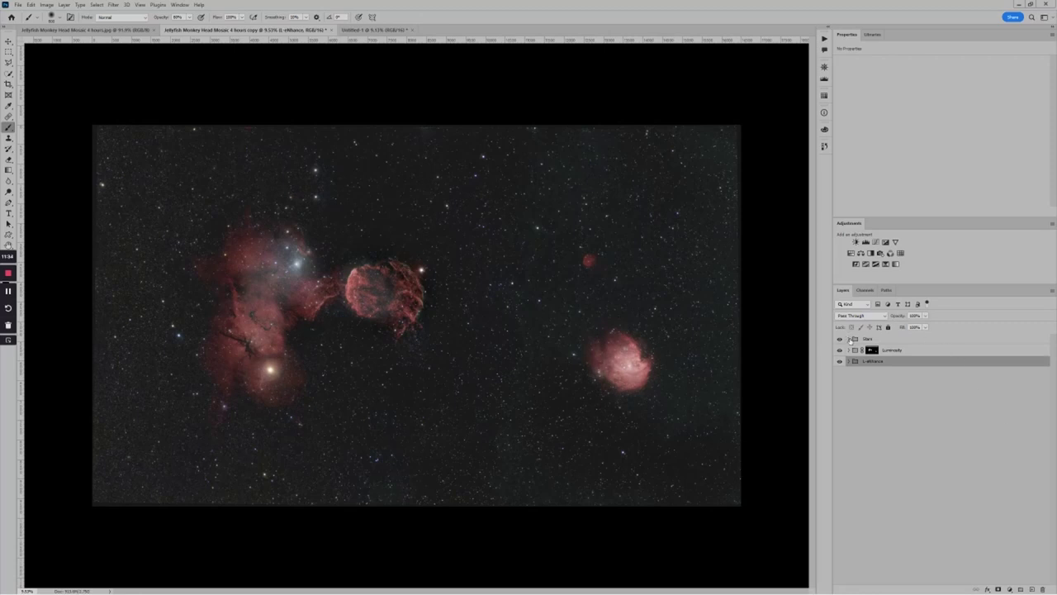
left_click_drag(840, 339, 840, 350)
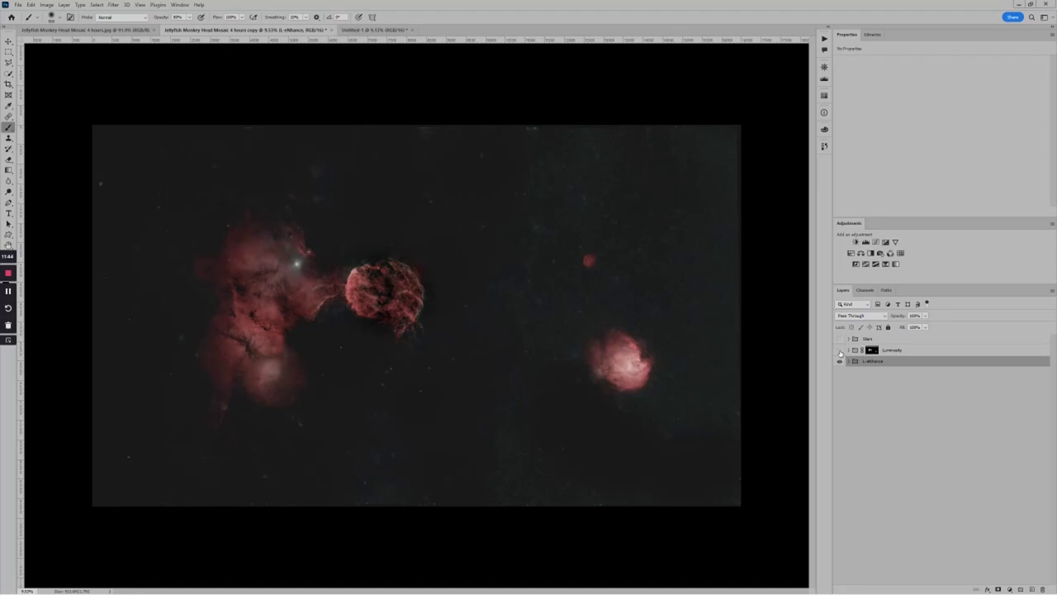
left_click(840, 352)
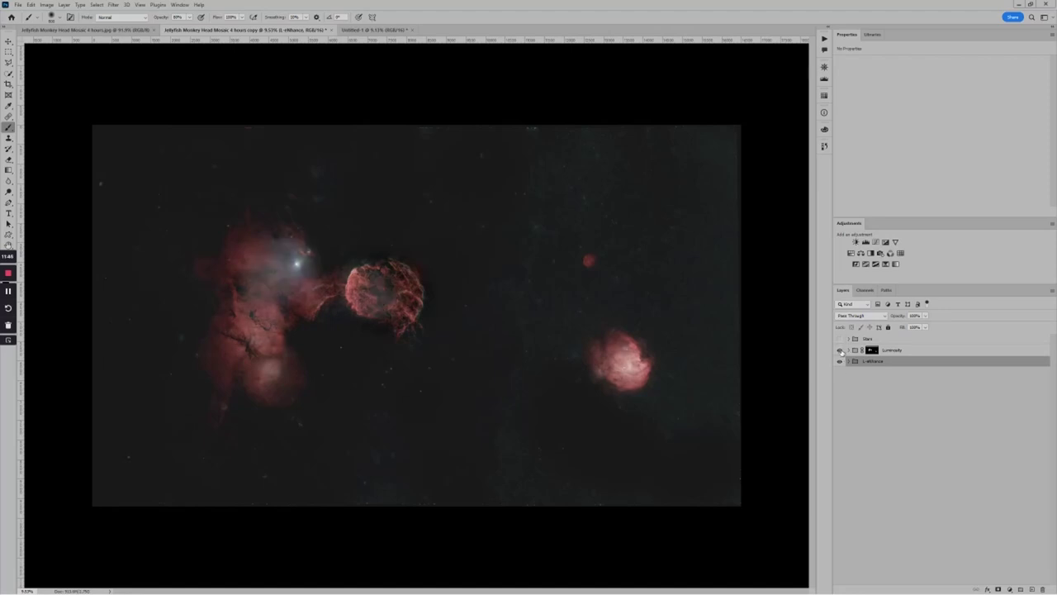
left_click(913, 351)
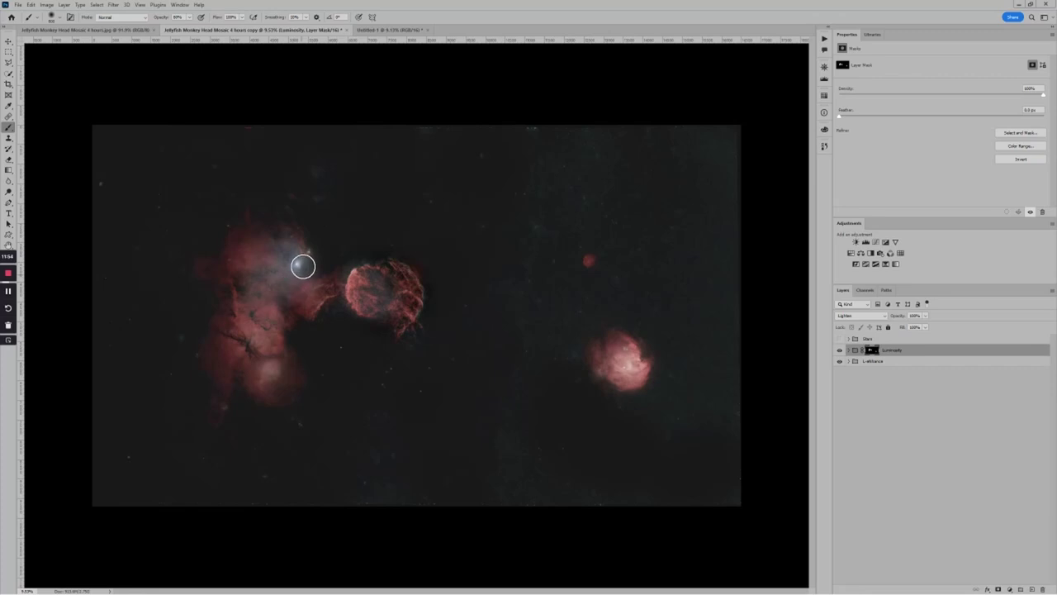
- Turn the Stars group's visibility back on in the Layers panel
left_click(840, 339)
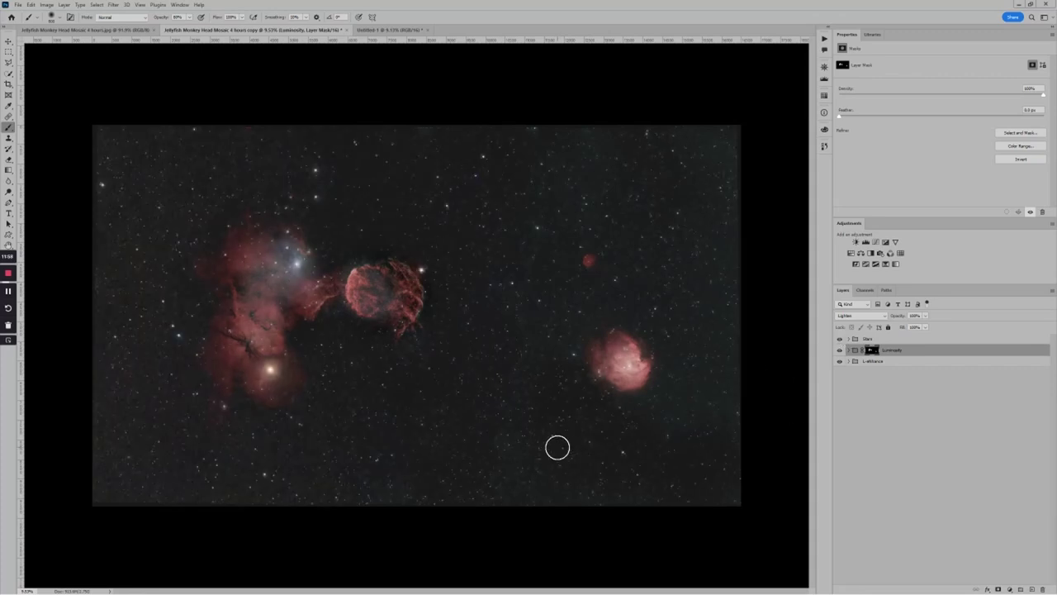